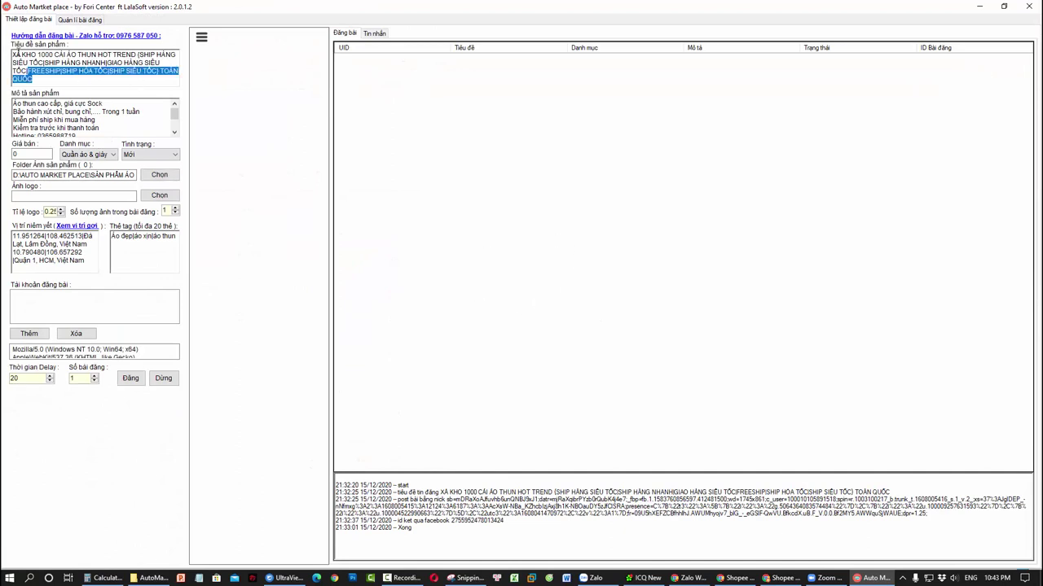
Copy both listing locations from the posting tool and paste them into a blank Word document.
{"action": "left_click_drag", "start_coordinate": [90, 262], "coordinate": [2, 237]}
{"action": "key", "text": "ctrl+c"}
{"action": "left_click", "coordinate": [93, 252]}
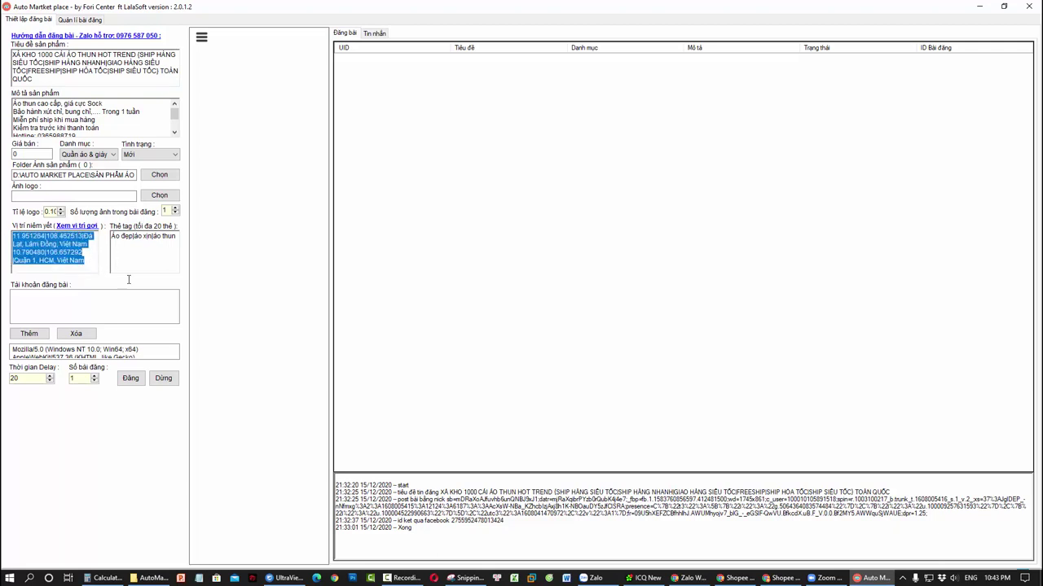
{"action": "left_click", "coordinate": [566, 578]}
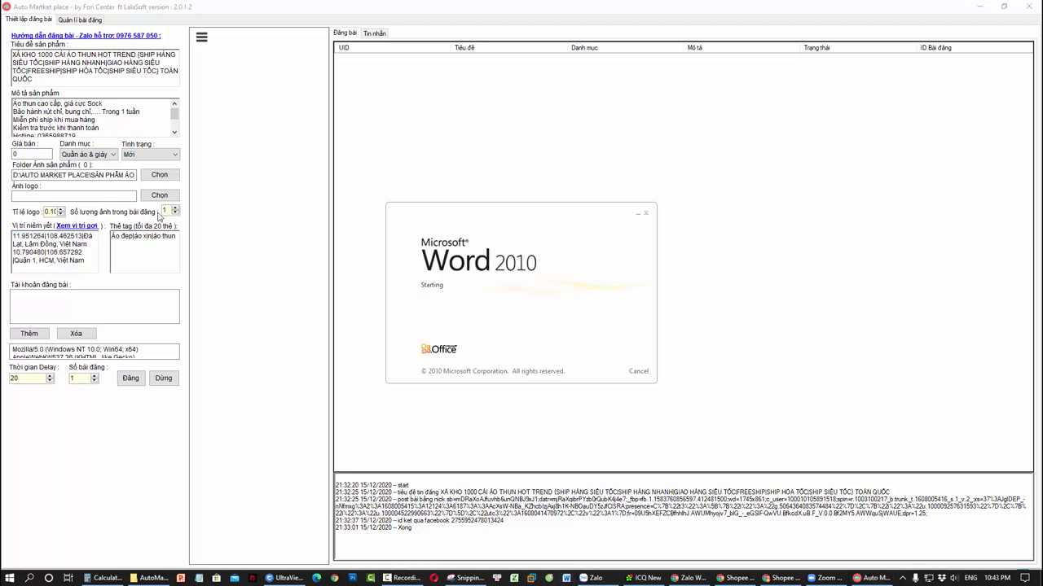
{"action": "key", "text": "ctrl+v"}
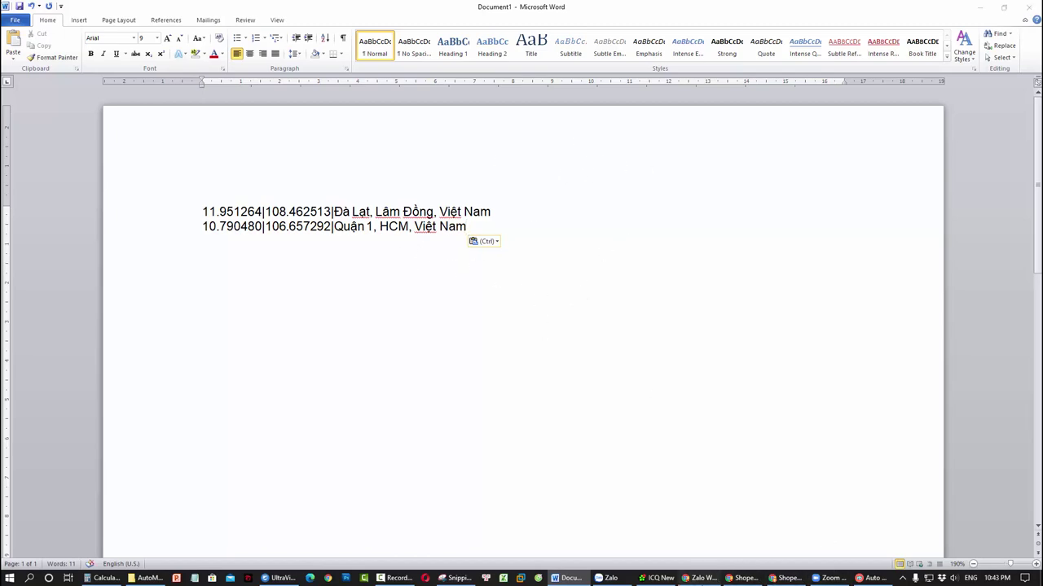
Switch to Chrome, search for "map" in a new browser tab and open Google Maps.
{"action": "left_click", "coordinate": [700, 578]}
{"action": "left_click", "coordinate": [931, 9]}
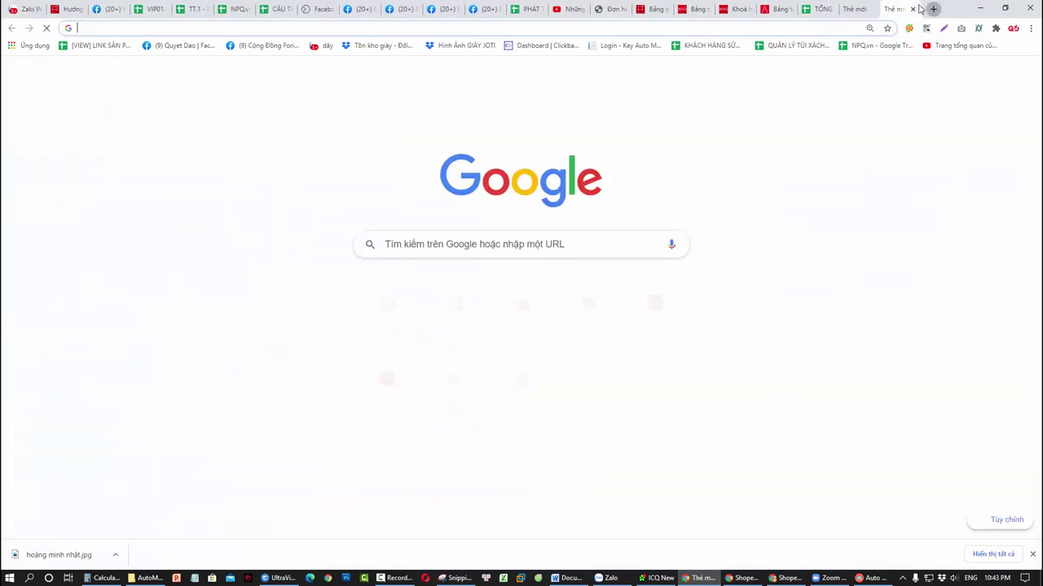
{"action": "type", "text": "mapo"}
{"action": "key", "text": "BackSpace"}
{"action": "key", "text": "Return"}
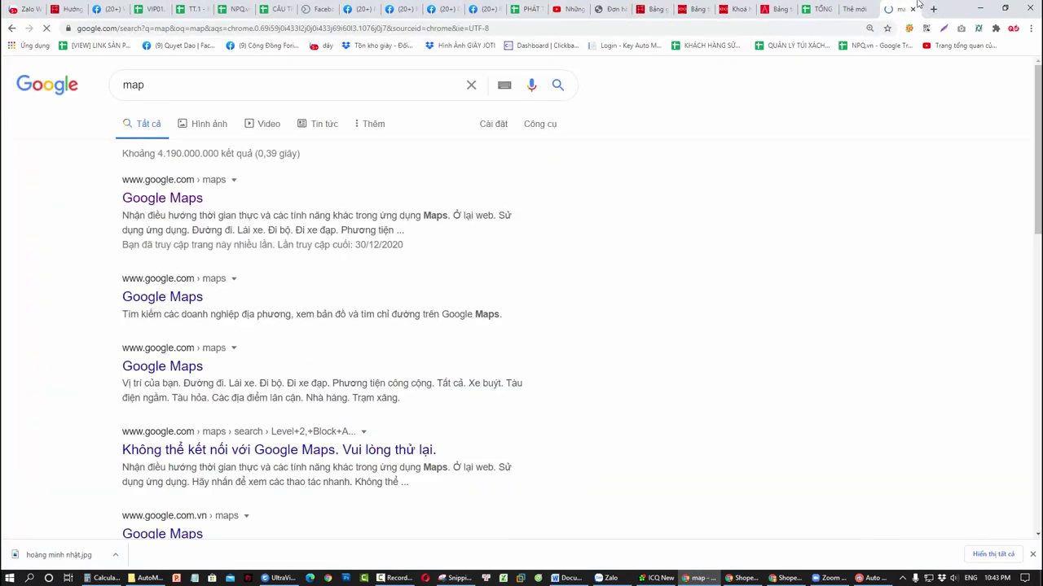
{"action": "left_click", "coordinate": [181, 202]}
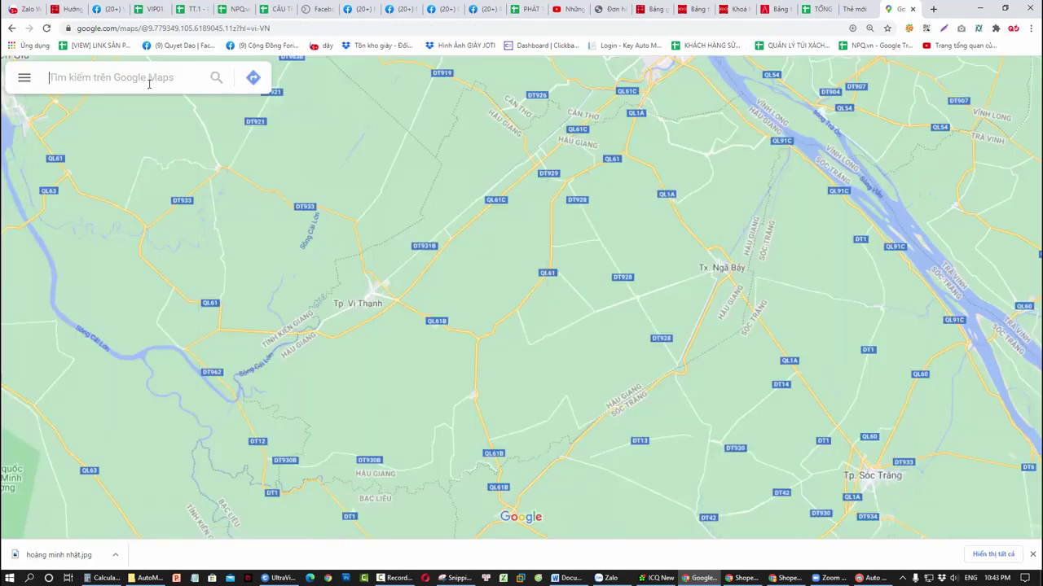
Find Hồ Chí Minh on the map and bring the streets around Quận 11 into view.
{"action": "left_click", "coordinate": [149, 80]}
{"action": "type", "text": "hồ"}
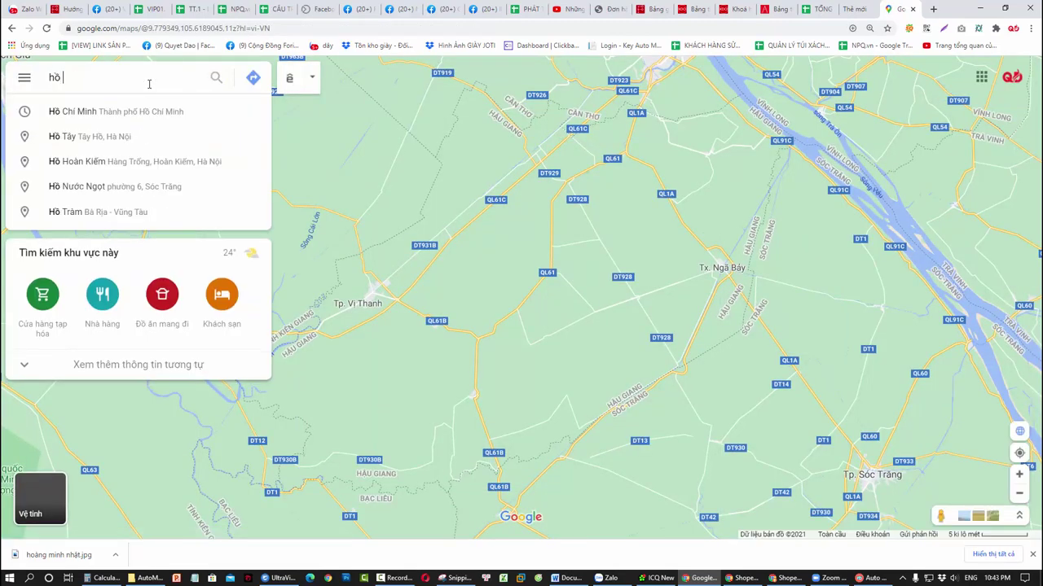
{"action": "left_click", "coordinate": [133, 111]}
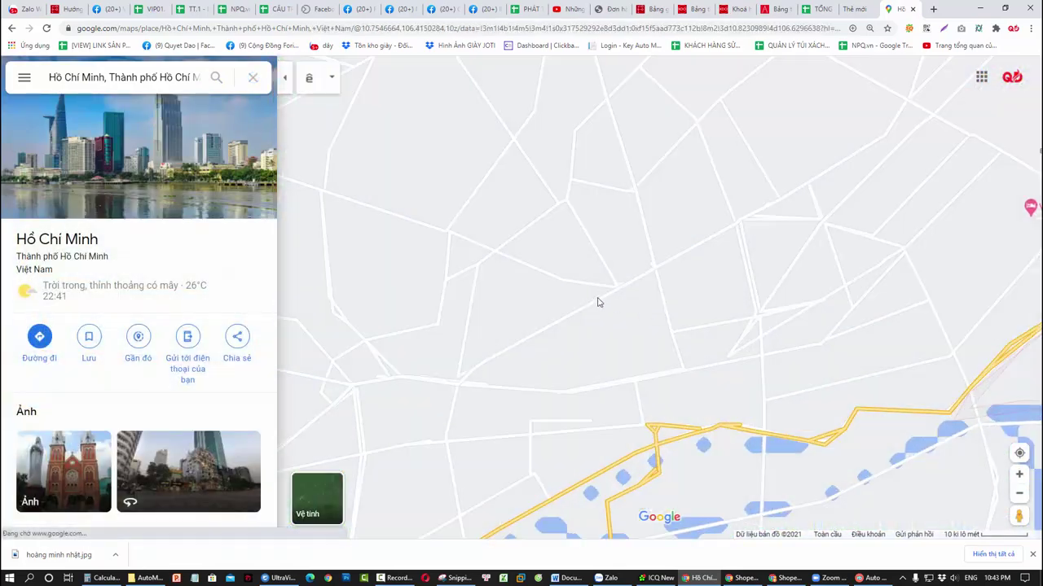
{"action": "scroll", "coordinate": [642, 305], "scroll_direction": "up", "scroll_amount": 5}
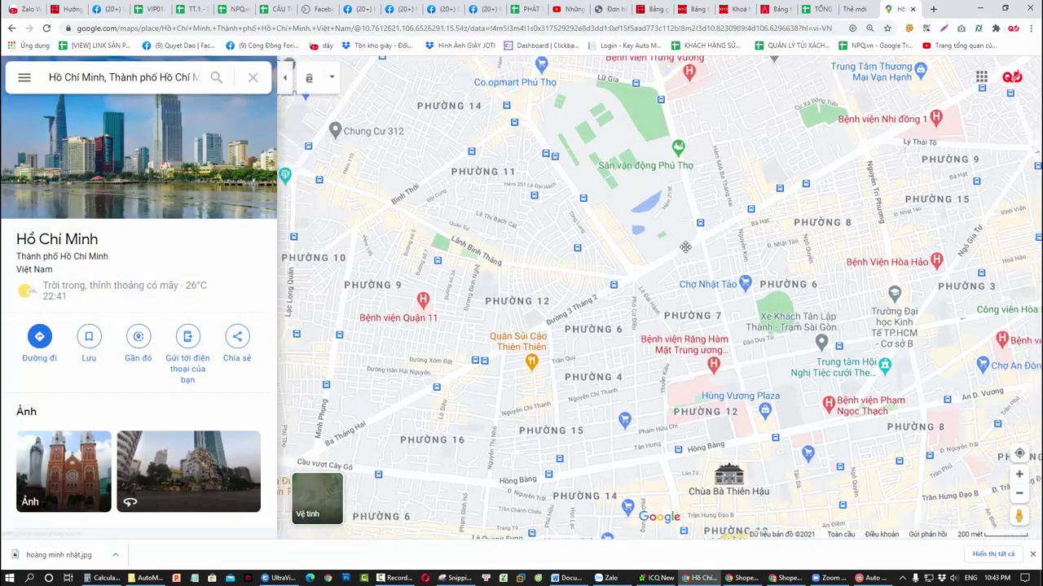
{"action": "left_click_drag", "start_coordinate": [685, 246], "coordinate": [928, 366]}
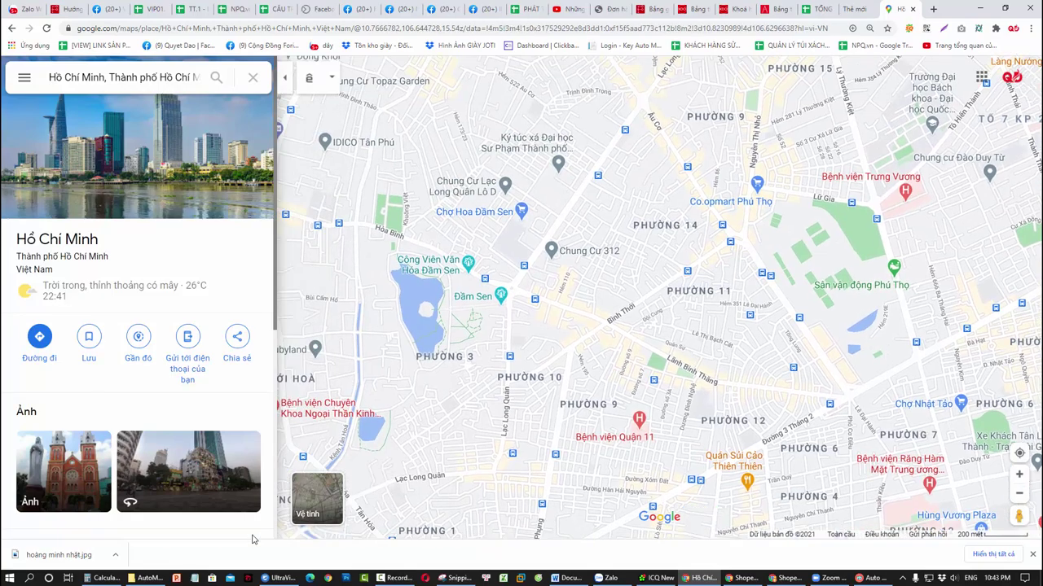
Show the satellite view, pick a point in Phường 9, Quận 11, and copy its decimal coordinates.
{"action": "left_click", "coordinate": [316, 497]}
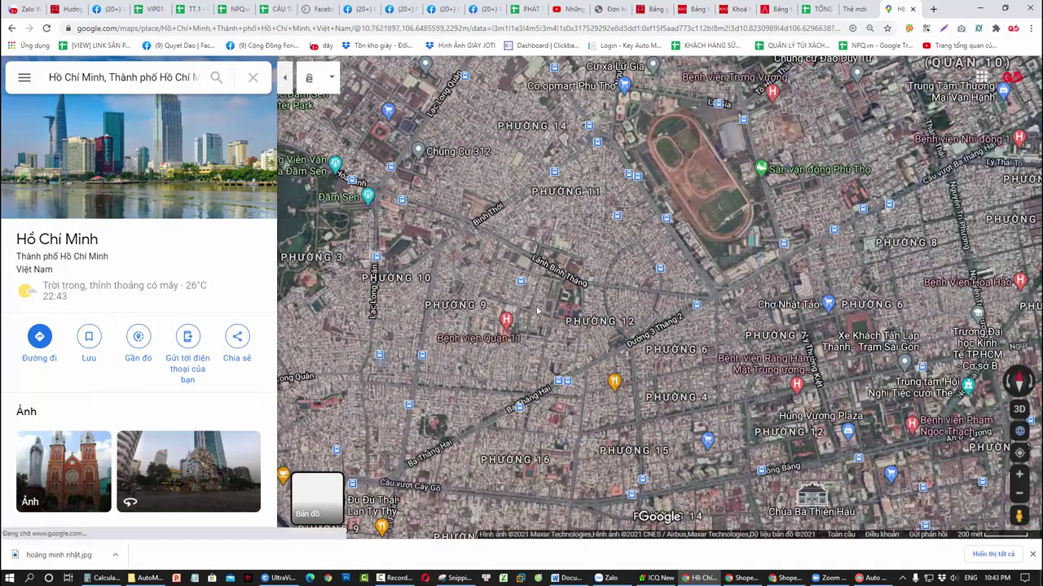
{"action": "left_click", "coordinate": [453, 324]}
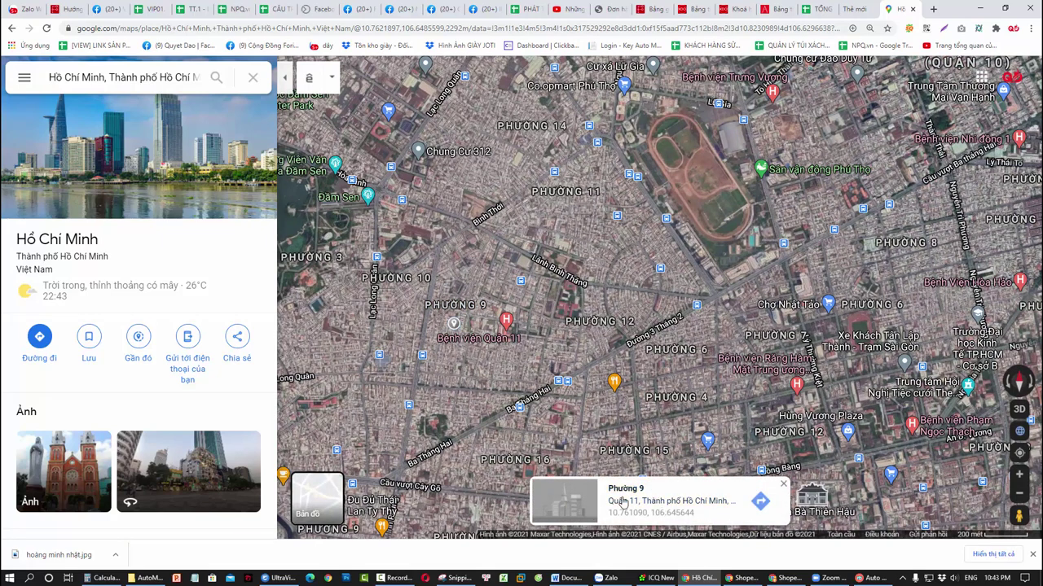
{"action": "left_click", "coordinate": [661, 512]}
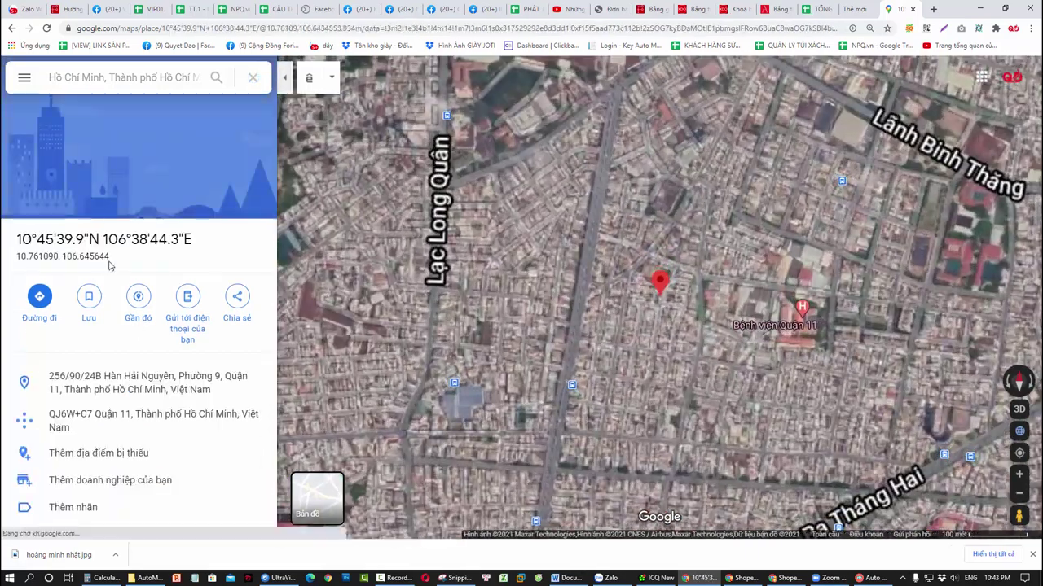
{"action": "left_click_drag", "start_coordinate": [109, 257], "coordinate": [14, 256]}
{"action": "key", "text": "ctrl+c"}
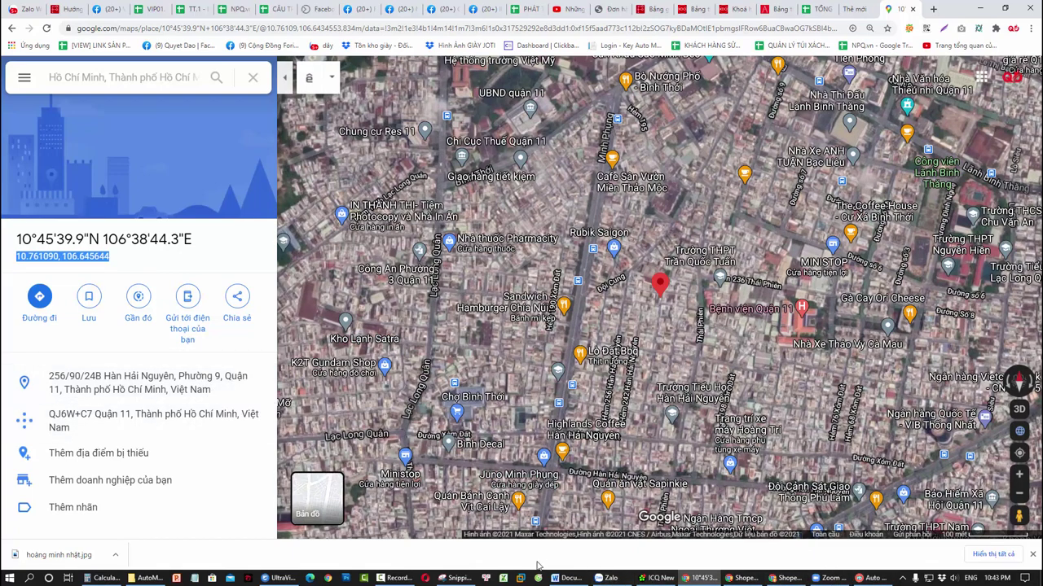
Paste the coordinates 10.761090, 106.645644 into the Word document below the location lines, without their bold formatting.
{"action": "left_click", "coordinate": [570, 578]}
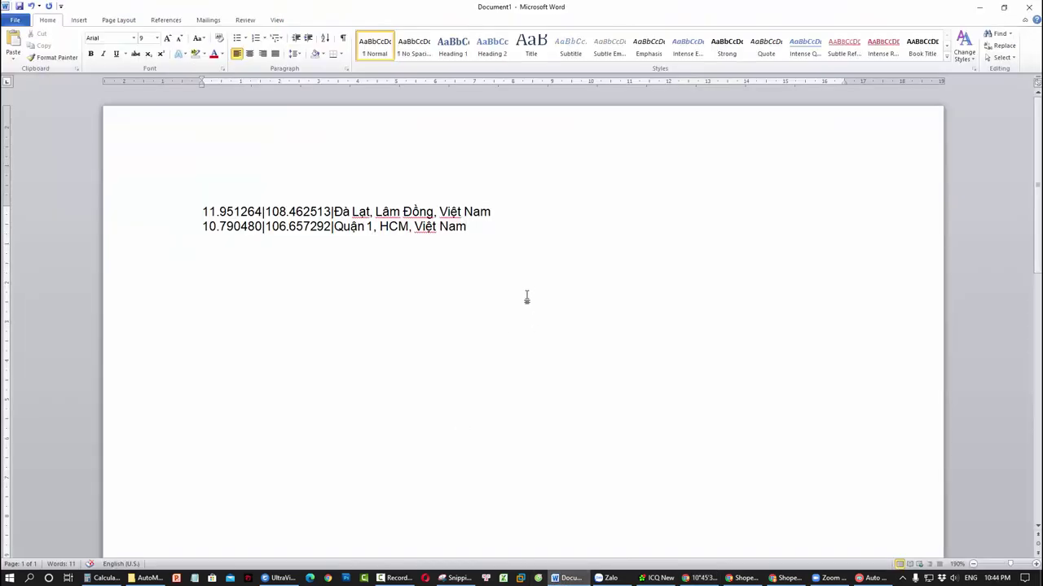
{"action": "key", "text": "ctrl+v"}
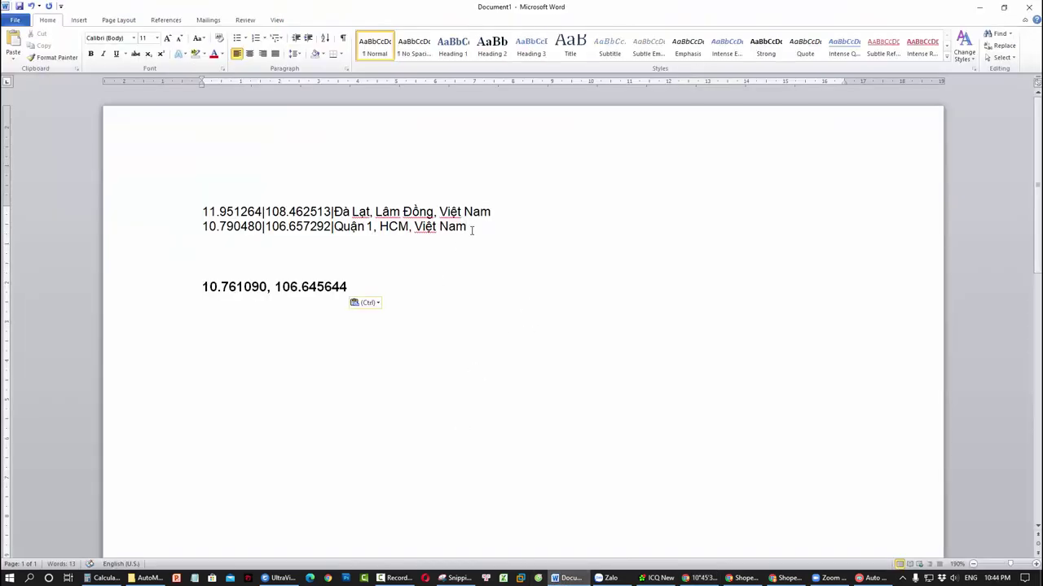
{"action": "key", "text": "Return"}
{"action": "key", "text": "ctrl+v"}
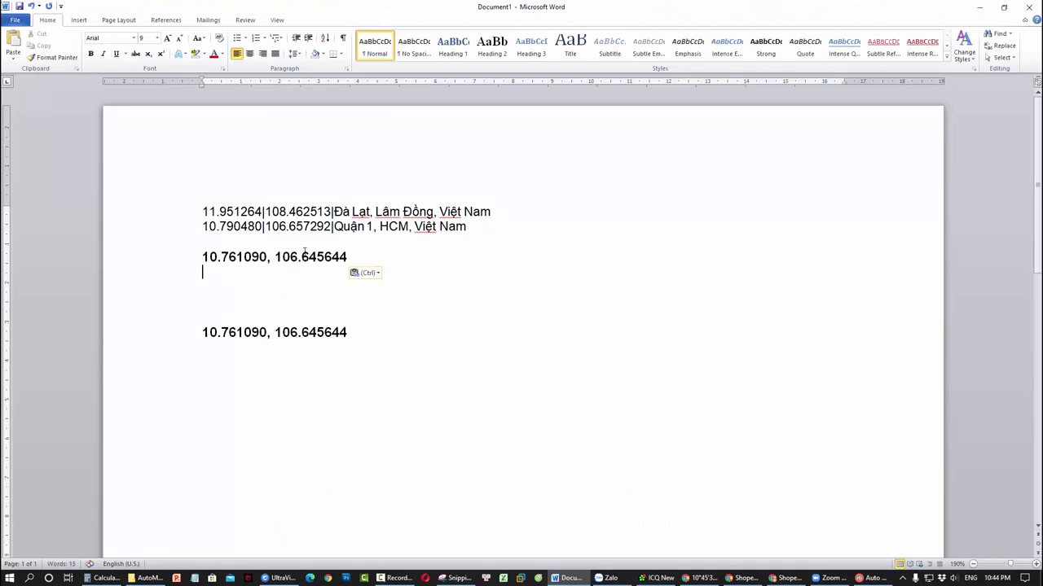
{"action": "left_click", "coordinate": [357, 274]}
{"action": "left_click", "coordinate": [367, 273]}
{"action": "left_click", "coordinate": [367, 273]}
{"action": "left_click", "coordinate": [389, 299]}
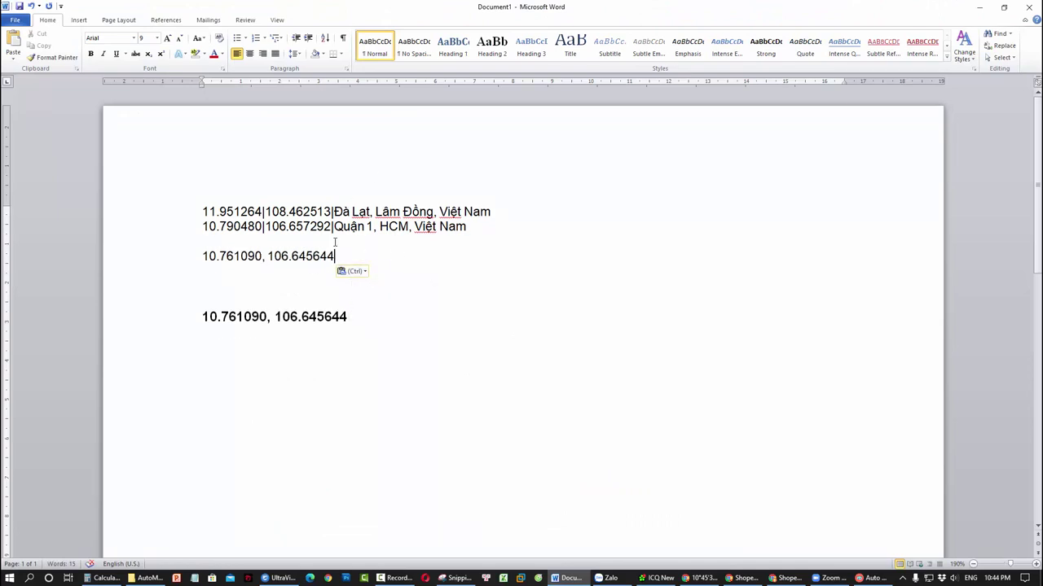
Replace the coordinates in the Đà Lạt line with the pasted ones, written as 10.761090|106.645644 ahead of the place name.
{"action": "triple_click", "coordinate": [312, 255]}
{"action": "left_click", "coordinate": [236, 256]}
{"action": "left_click_drag", "start_coordinate": [219, 255], "coordinate": [262, 256]}
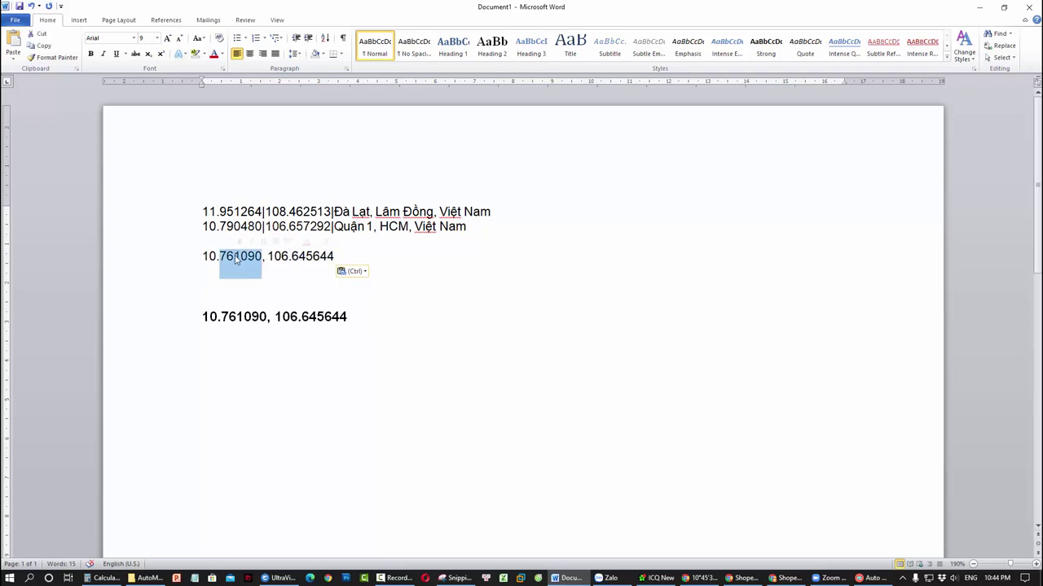
{"action": "key", "text": "ctrl"}
{"action": "left_click_drag", "start_coordinate": [337, 257], "coordinate": [206, 257]}
{"action": "key", "text": "ctrl+c"}
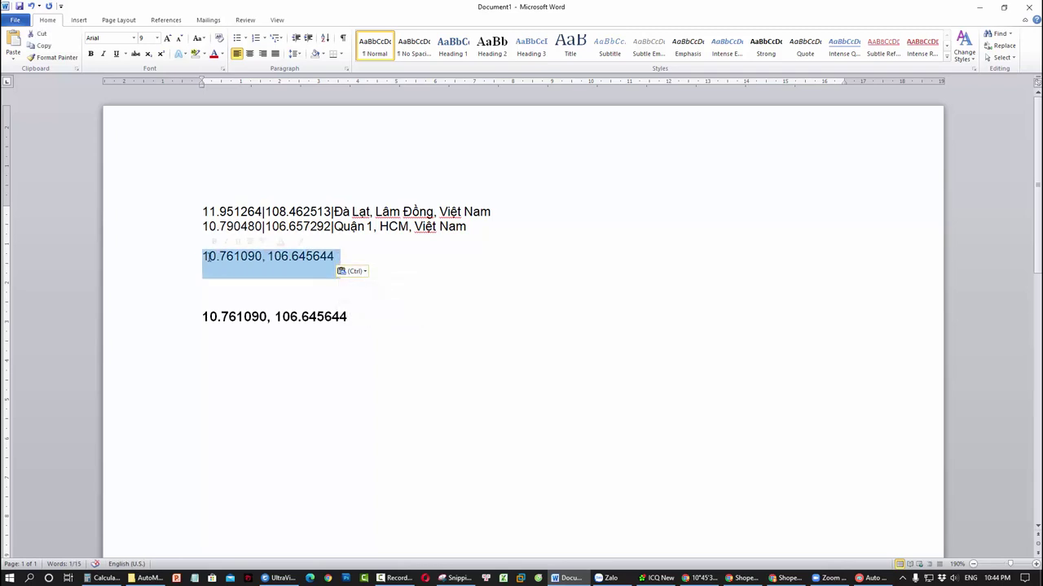
{"action": "left_click_drag", "start_coordinate": [331, 212], "coordinate": [215, 214]}
{"action": "key", "text": "ctrl+v"}
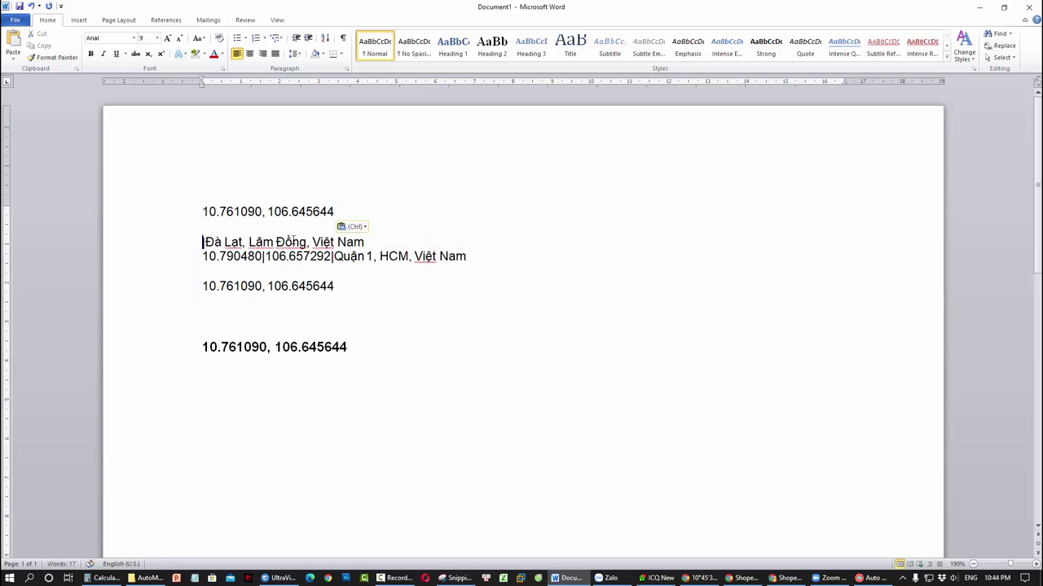
{"action": "key", "text": "BackSpace"}
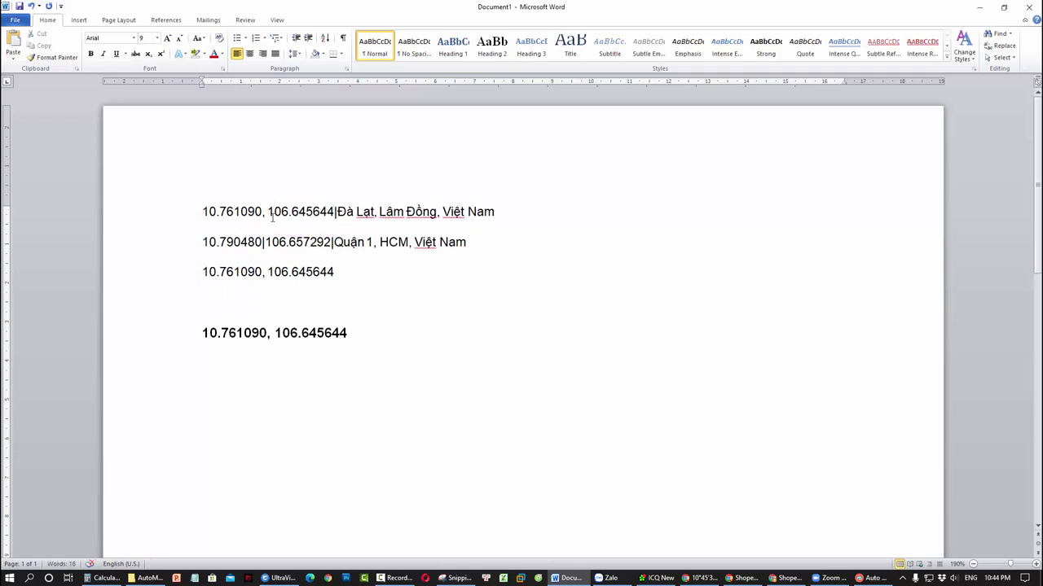
{"action": "key", "text": "BackSpace"}
{"action": "key", "text": "BackSpace"}
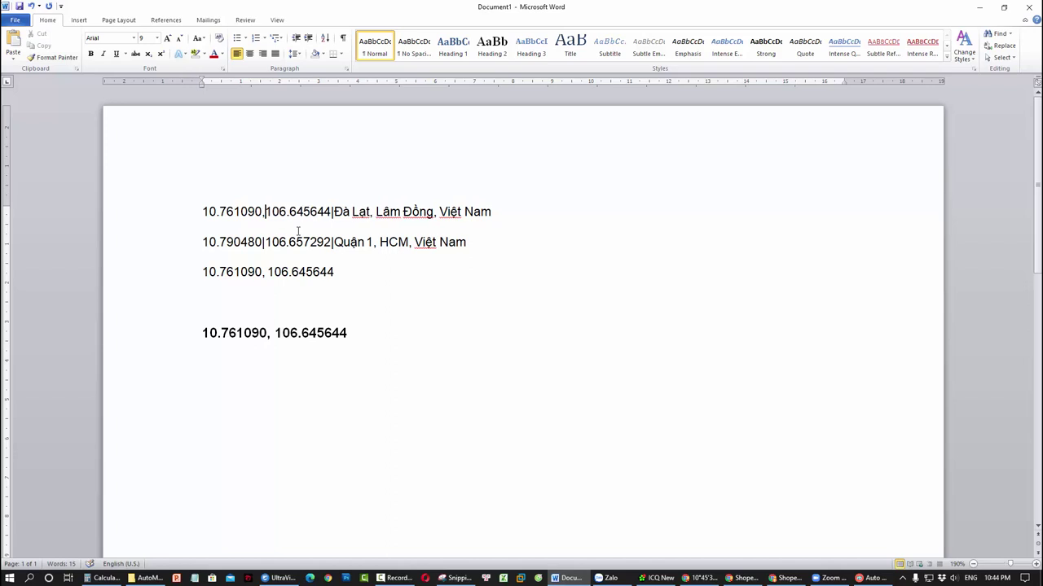
{"action": "type", "text": "|"}
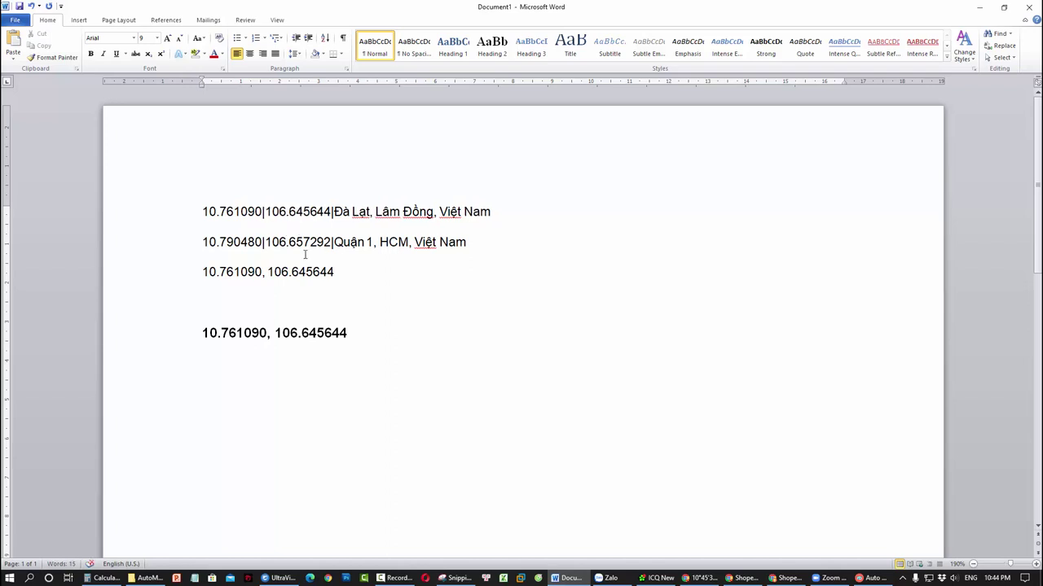
Replace "Đà Lạt, Lâm Đồng" in the first line with "Quận 11, HCM".
{"action": "left_click_drag", "start_coordinate": [342, 212], "coordinate": [351, 212]}
{"action": "left_click_drag", "start_coordinate": [435, 212], "coordinate": [334, 211]}
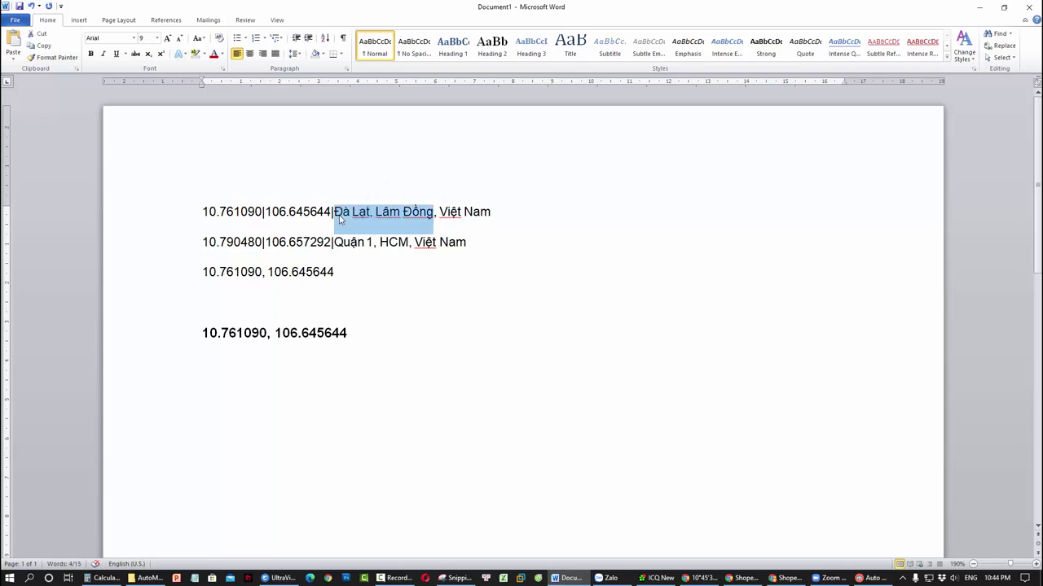
{"action": "type", "text": "Quận 11, "}
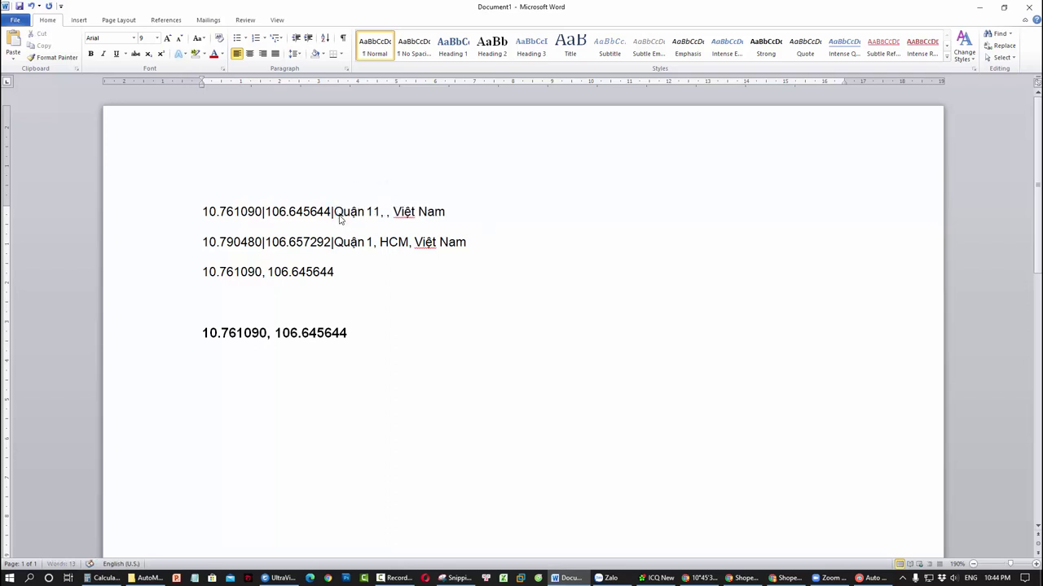
{"action": "type", "text": "TP"}
{"action": "key", "text": "BackSpace"}
{"action": "key", "text": "BackSpace"}
{"action": "type", "text": "HCM"}
Delete all lines below the Quận 11, HCM location line and copy that line.
{"action": "left_click_drag", "start_coordinate": [124, 251], "coordinate": [154, 351]}
{"action": "key", "text": "Delete"}
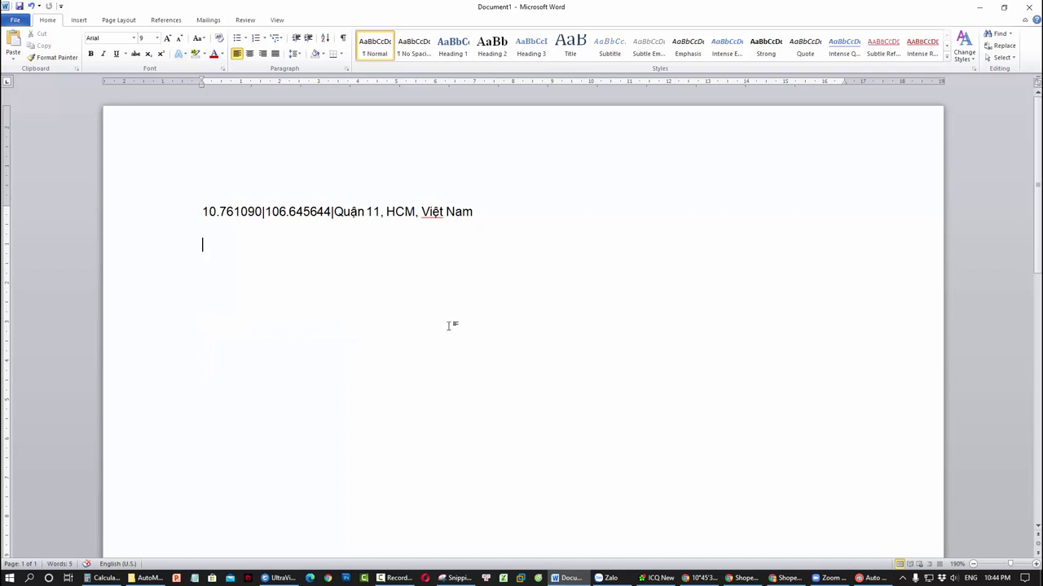
{"action": "left_click_drag", "start_coordinate": [138, 214], "coordinate": [375, 263]}
{"action": "left_click", "coordinate": [400, 230]}
{"action": "left_click", "coordinate": [89, 220]}
{"action": "key", "text": "ctrl+c"}
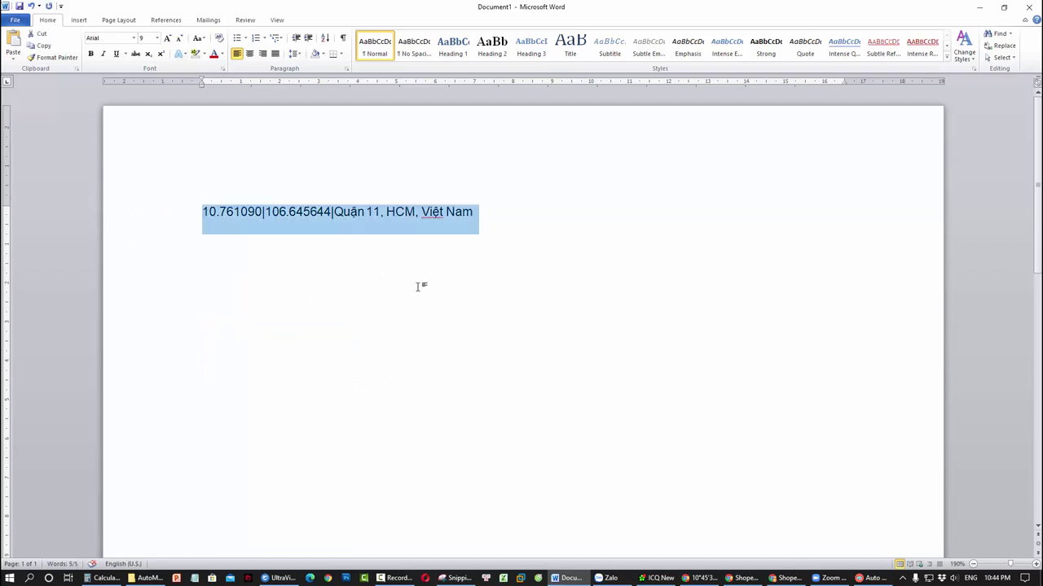
Back in the posting tool, replace the listing locations with the copied line and set the tags to "áo thun đẹp|áo phản quang".
{"action": "left_click", "coordinate": [870, 578]}
{"action": "key", "text": "ctrl+v"}
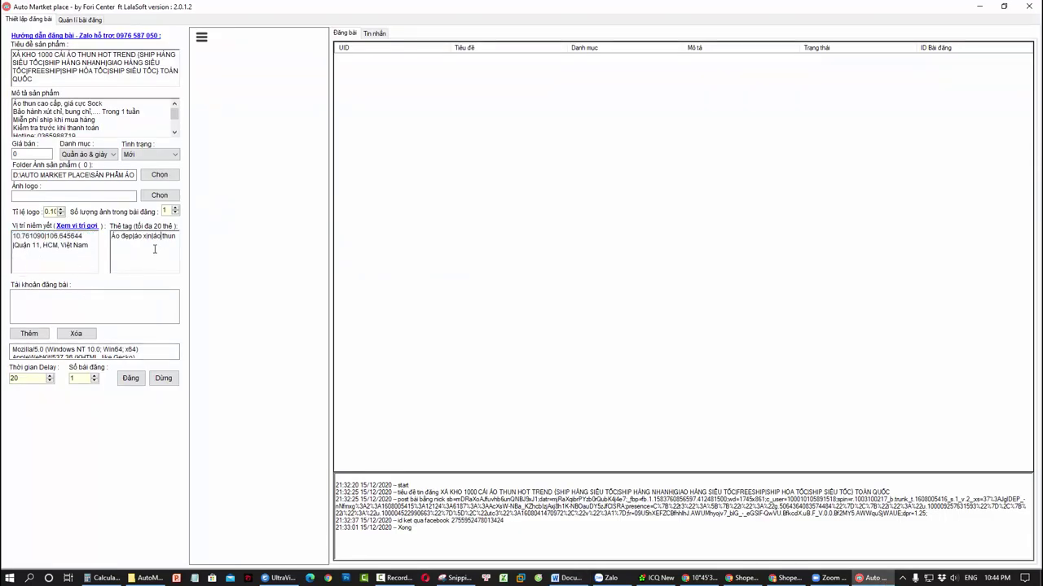
{"action": "key", "text": "ctrl+a"}
{"action": "type", "text": "ao"}
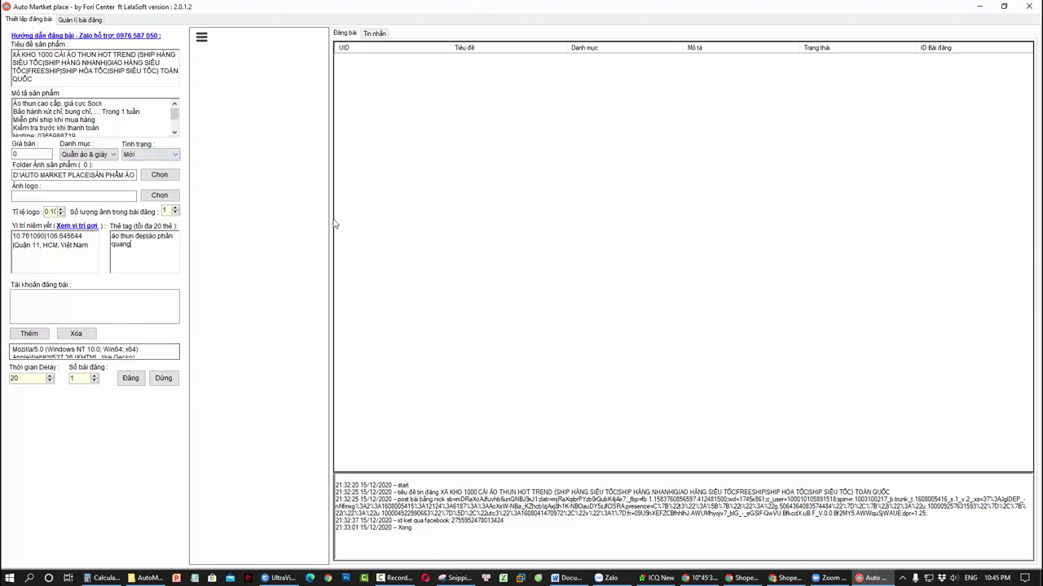
Open the Facebook home page in Chrome and display its network activity in the developer tools with the search pane closed.
{"action": "left_click", "coordinate": [700, 577]}
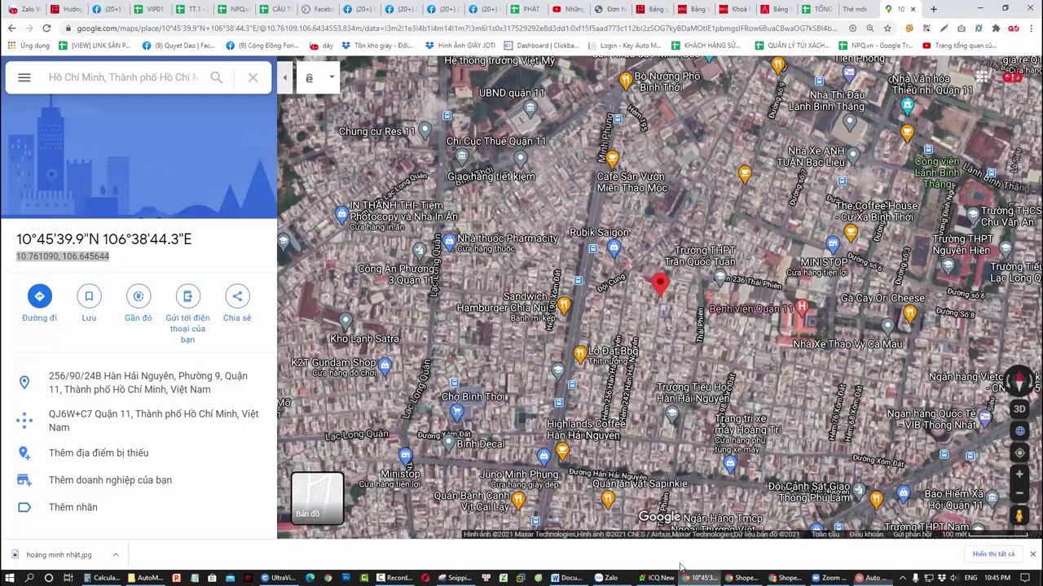
{"action": "left_click", "coordinate": [109, 9]}
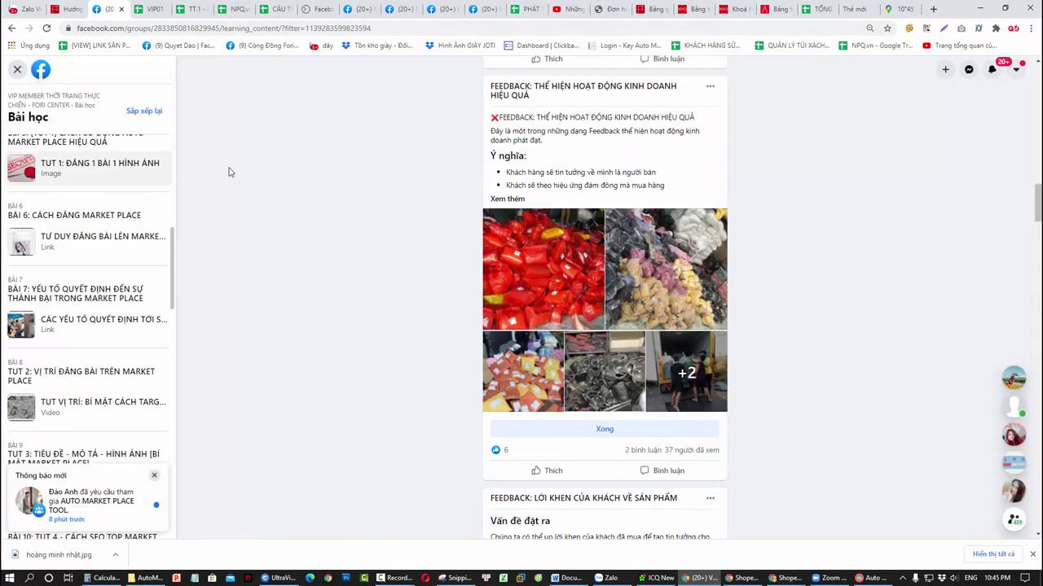
{"action": "left_click", "coordinate": [41, 72]}
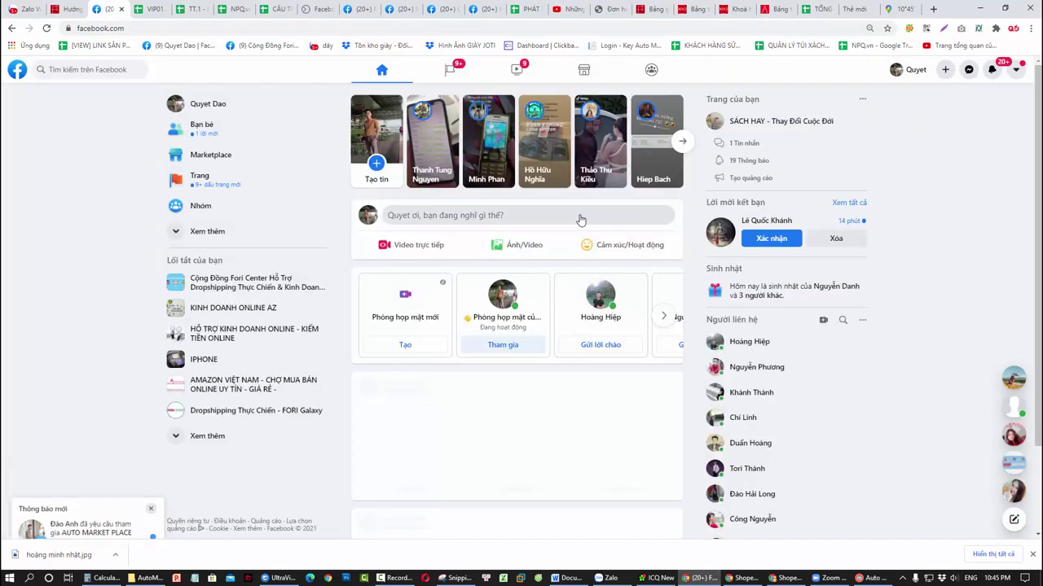
{"action": "key", "text": "F12"}
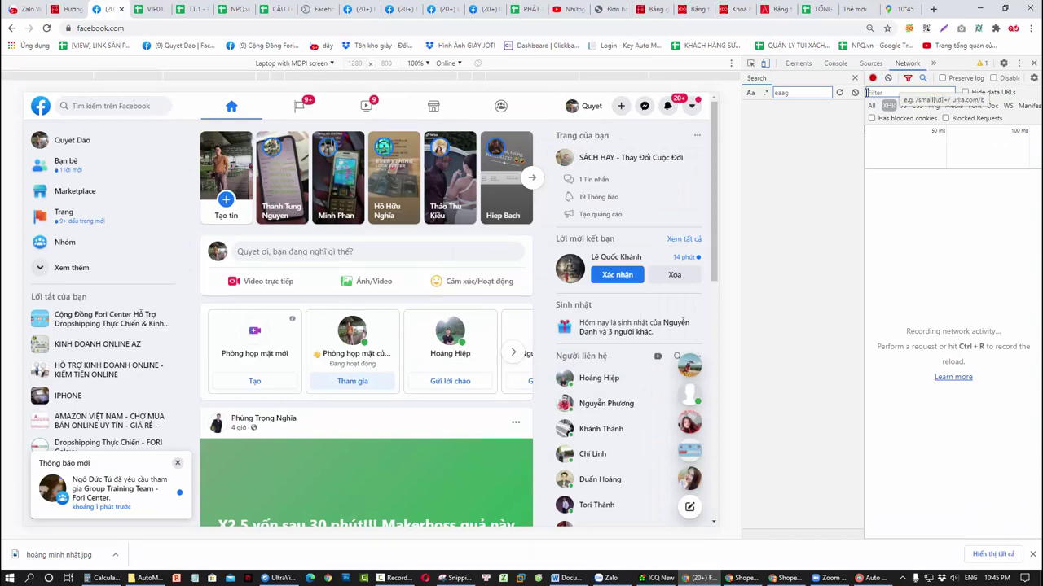
{"action": "left_click", "coordinate": [855, 78]}
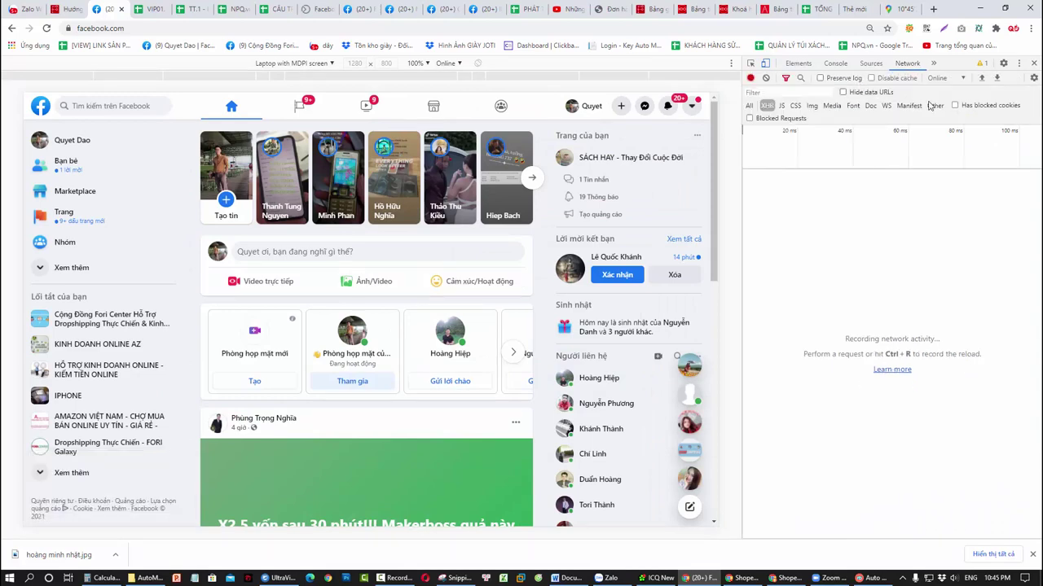
Filter the network requests by "bnz", reload the Facebook page and open the first bnzai request's headers.
{"action": "left_click", "coordinate": [808, 93]}
{"action": "type", "text": "bn"}
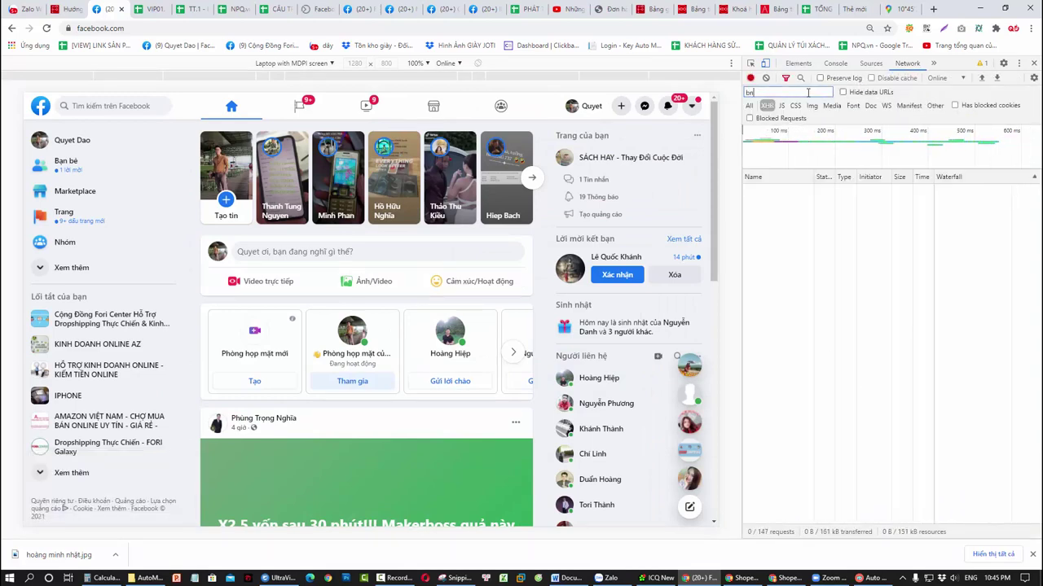
{"action": "type", "text": "z"}
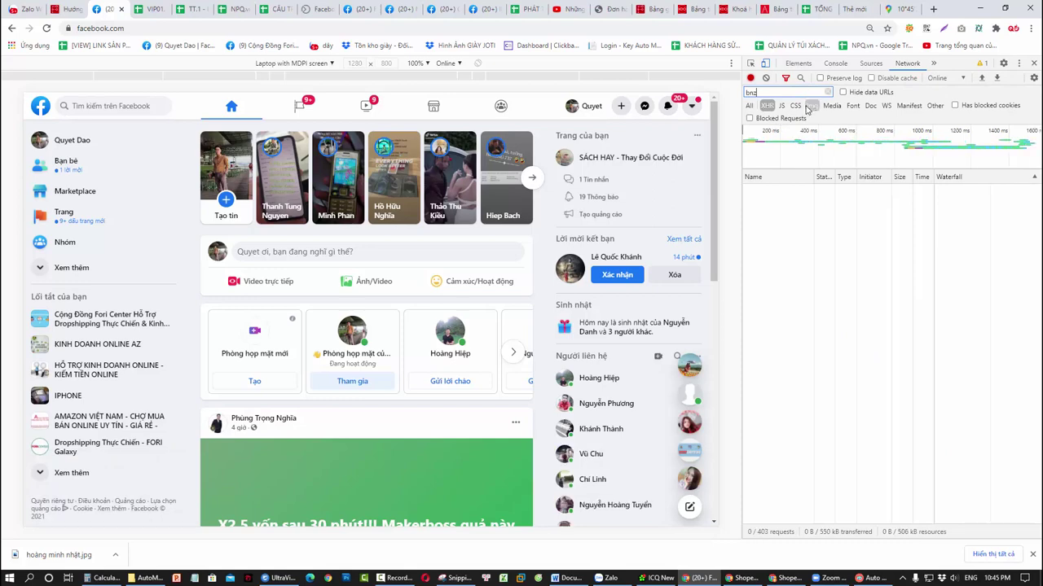
{"action": "key", "text": "F5"}
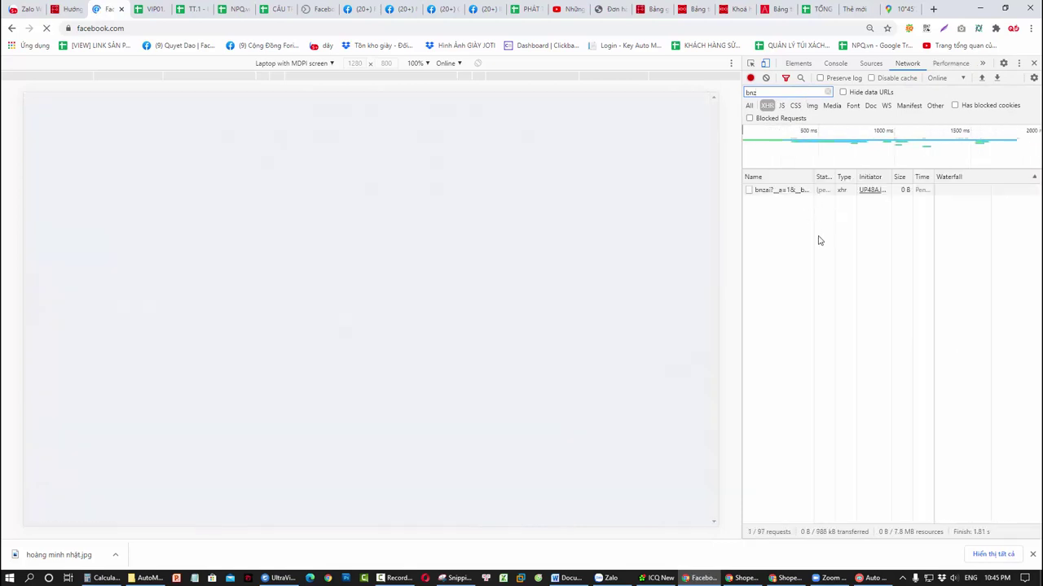
{"action": "left_click", "coordinate": [767, 105]}
{"action": "left_click", "coordinate": [796, 189]}
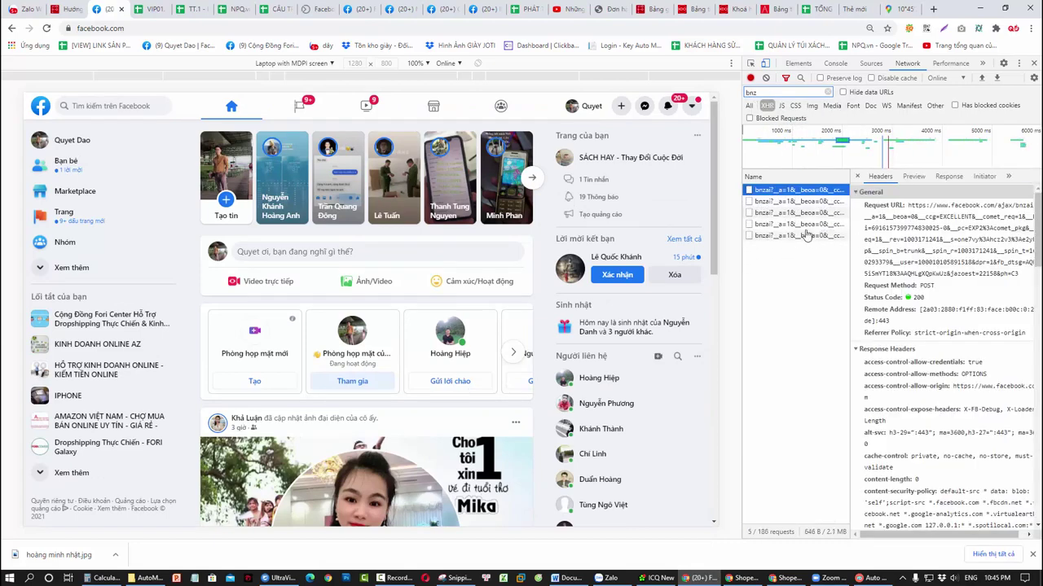
Copy the full cookie value from the bnzai request's request headers.
{"action": "scroll", "coordinate": [958, 324], "scroll_direction": "down", "scroll_amount": 10}
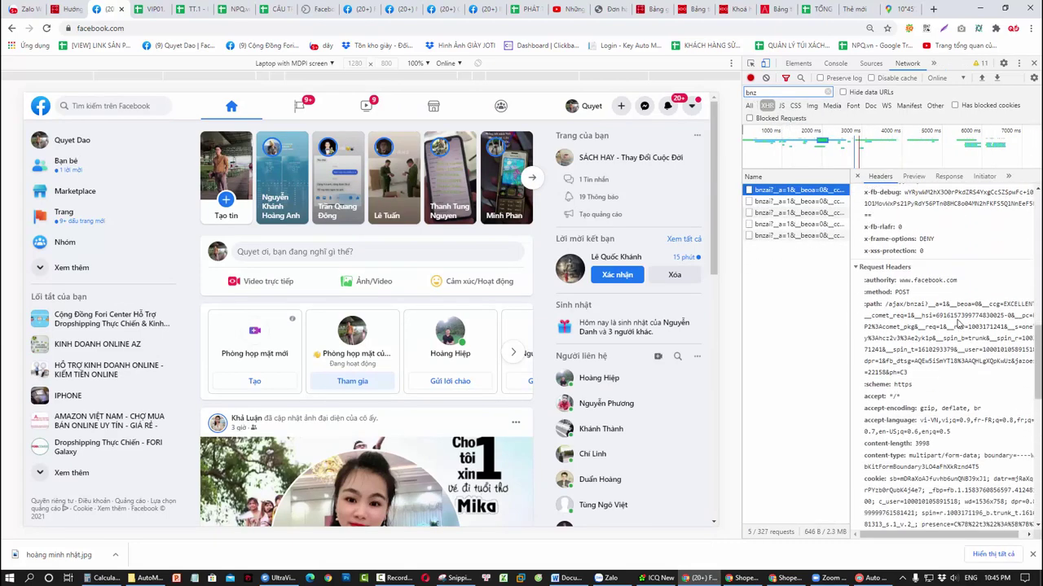
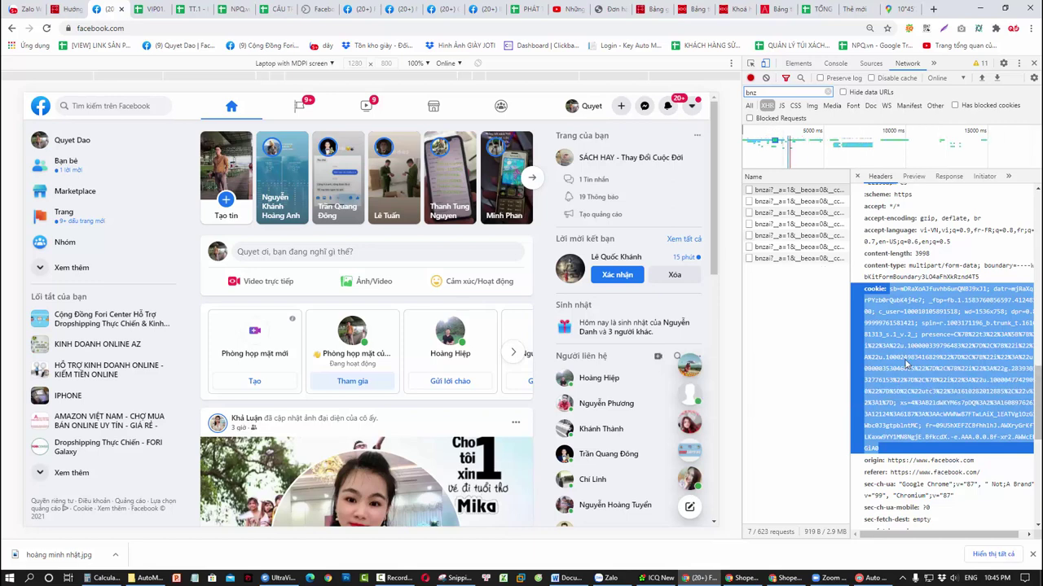
{"action": "right_click", "coordinate": [906, 364]}
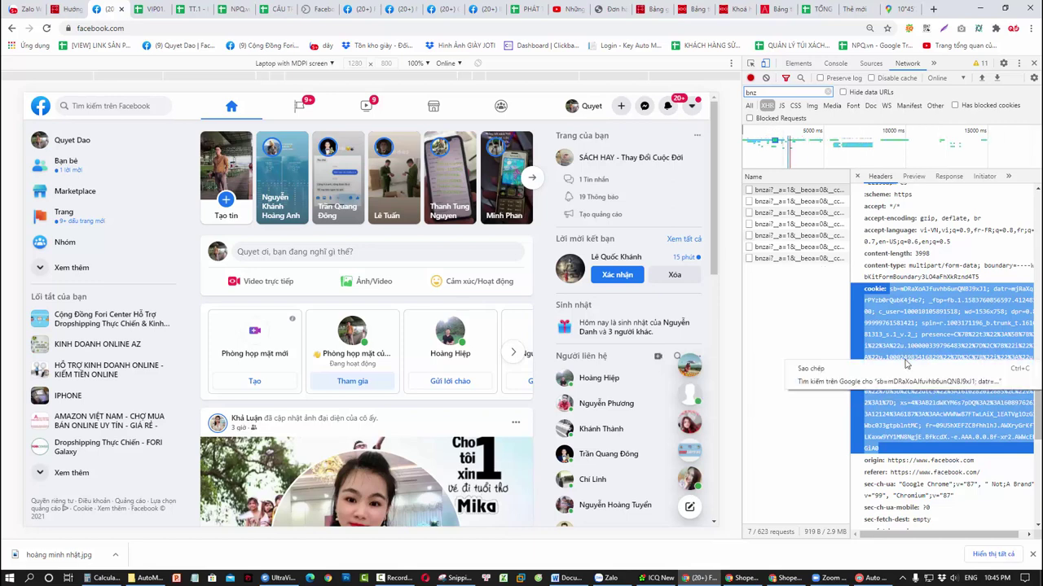
{"action": "left_click", "coordinate": [843, 368]}
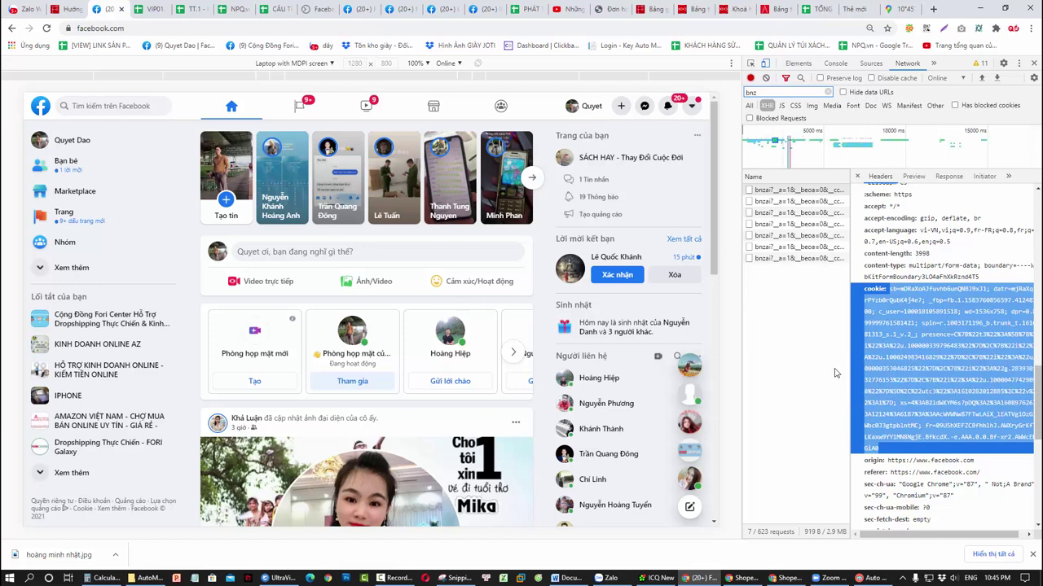
In File Explorer, create a text document named "tài khoản đăng" in the AUTO MARKET PLACE folder under FORI CENTER.
{"action": "left_click", "coordinate": [149, 578]}
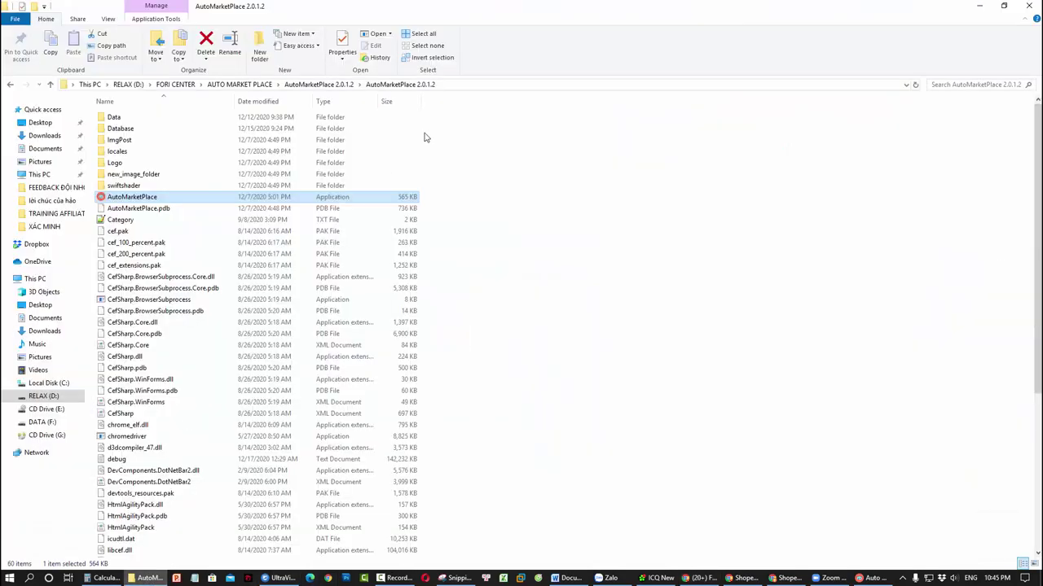
{"action": "left_click", "coordinate": [240, 85]}
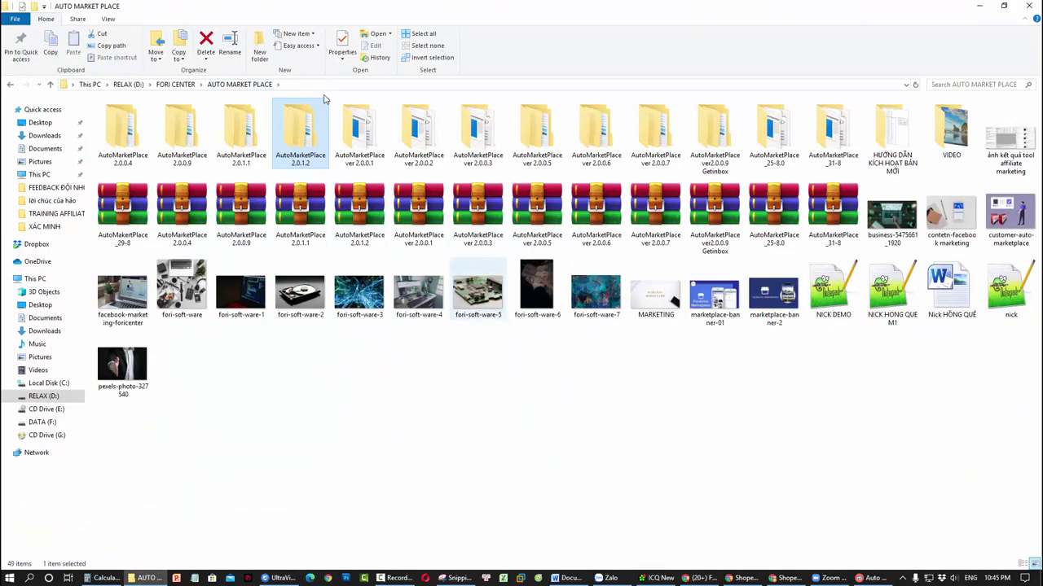
{"action": "left_click", "coordinate": [186, 85]}
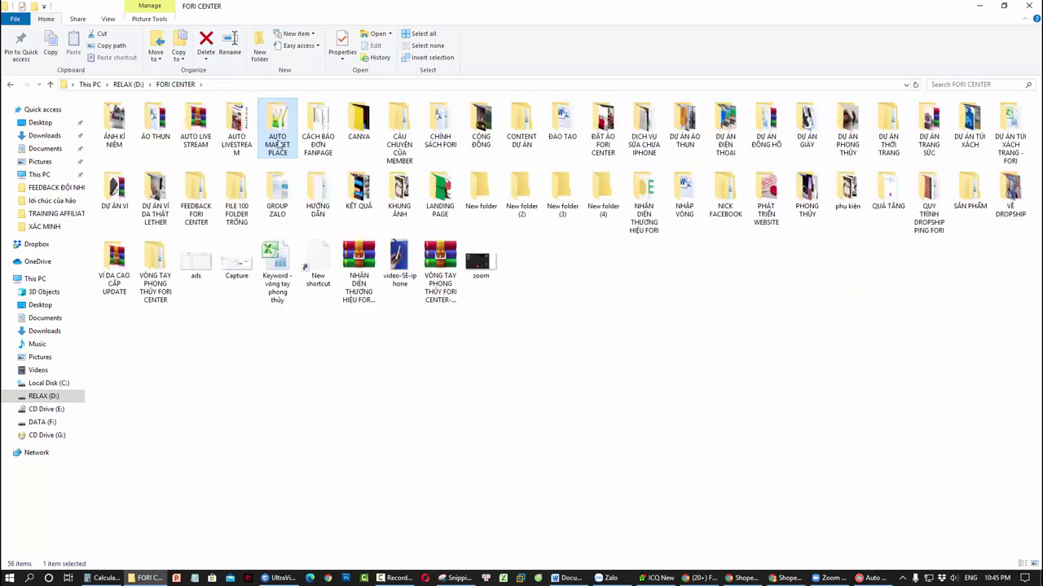
{"action": "double_click", "coordinate": [278, 144]}
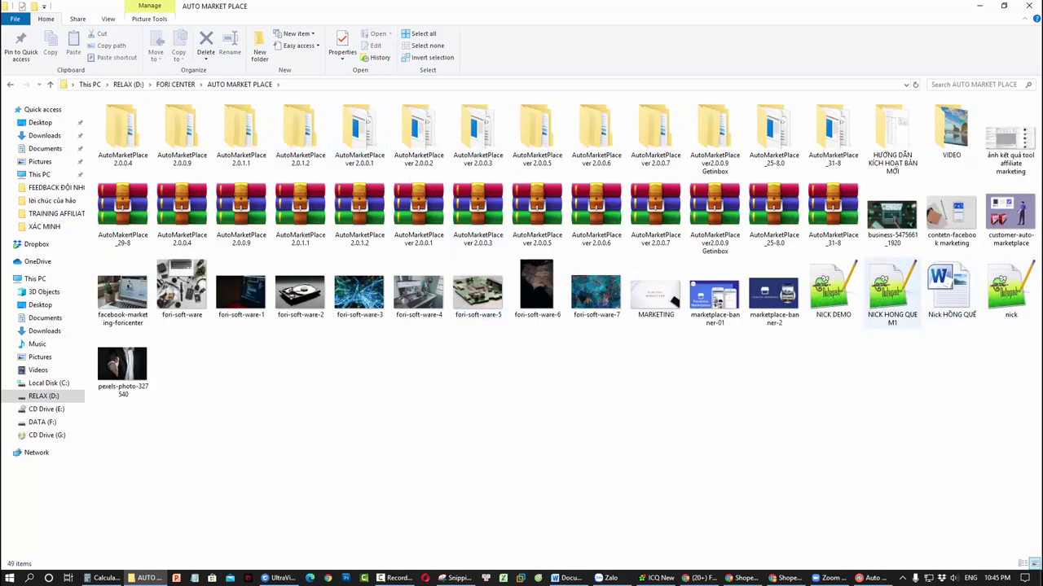
{"action": "right_click", "coordinate": [308, 410]}
{"action": "mouse_move", "coordinate": [346, 539]}
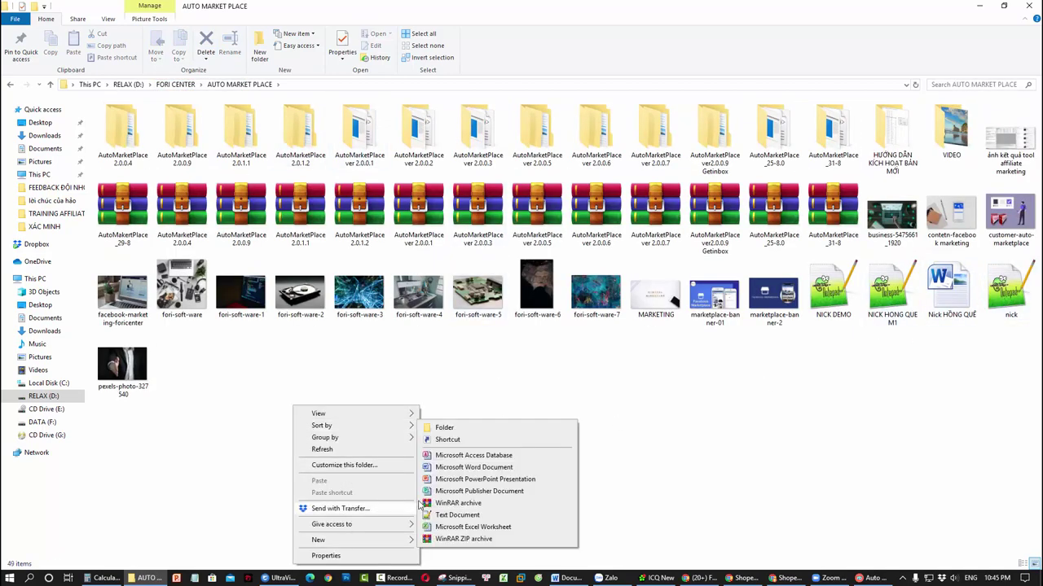
{"action": "left_click", "coordinate": [444, 514]}
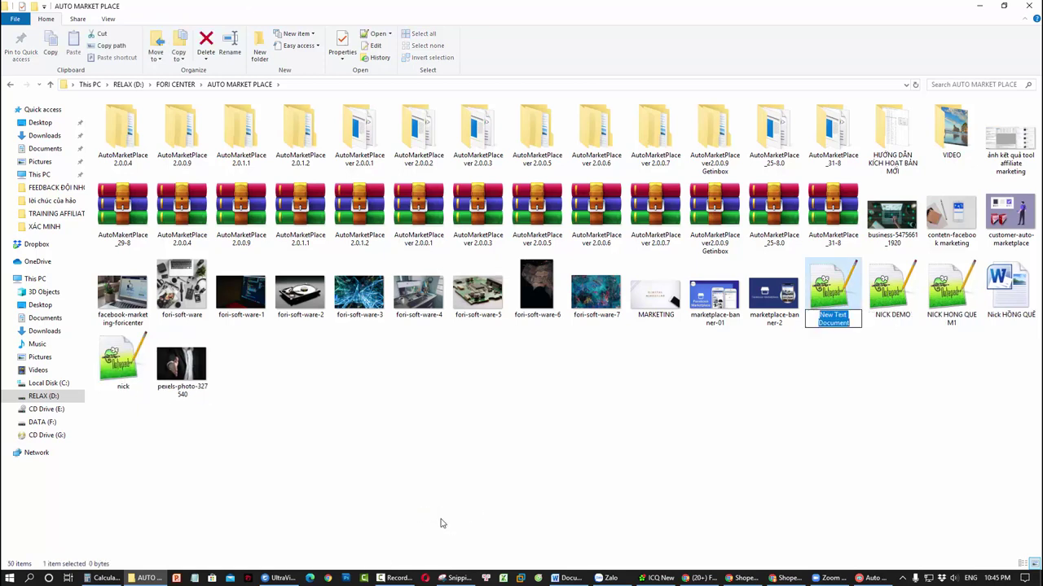
{"action": "type", "text": "tai khoản đăng"}
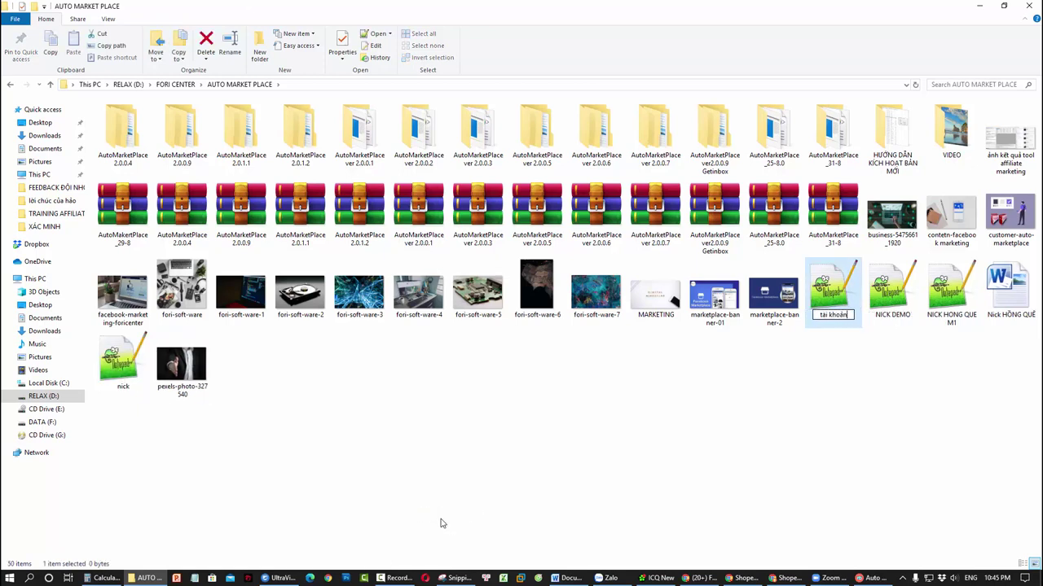
{"action": "key", "text": "Return"}
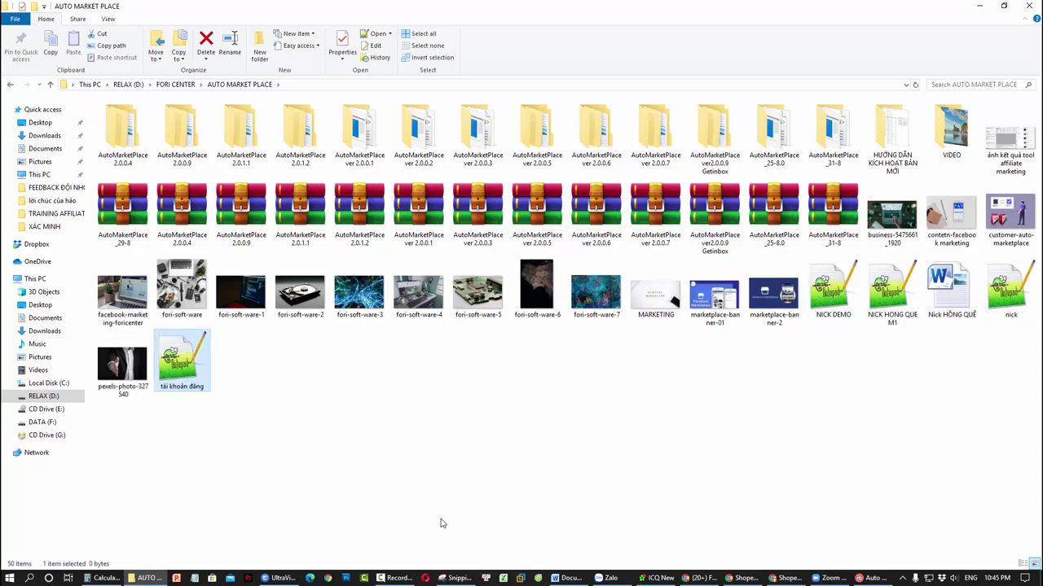
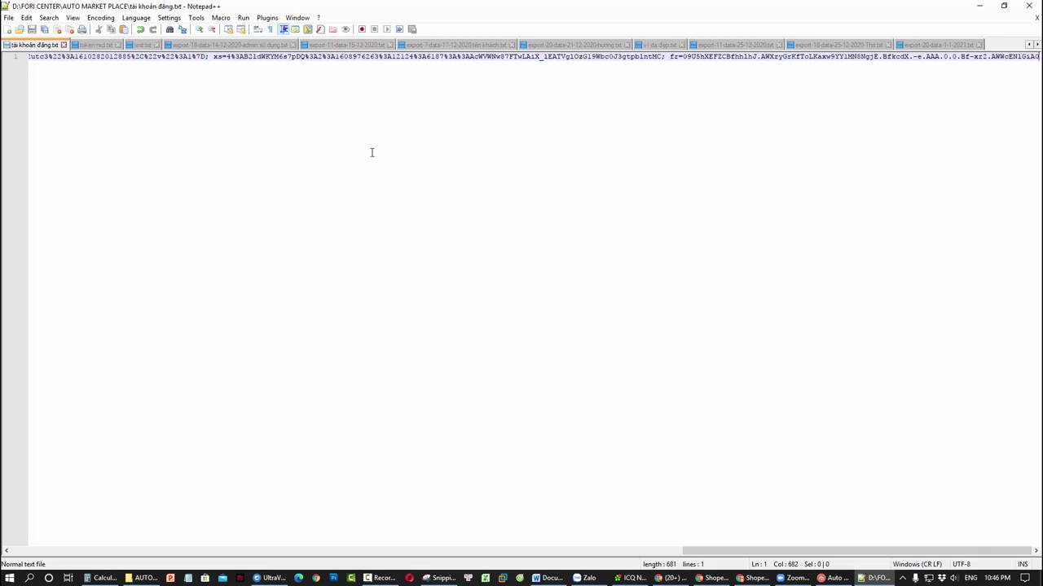
Return to Auto Market place and add the posting account from the recent file "tài khoản đăng".
{"action": "left_click", "coordinate": [981, 7]}
{"action": "left_click", "coordinate": [835, 578]}
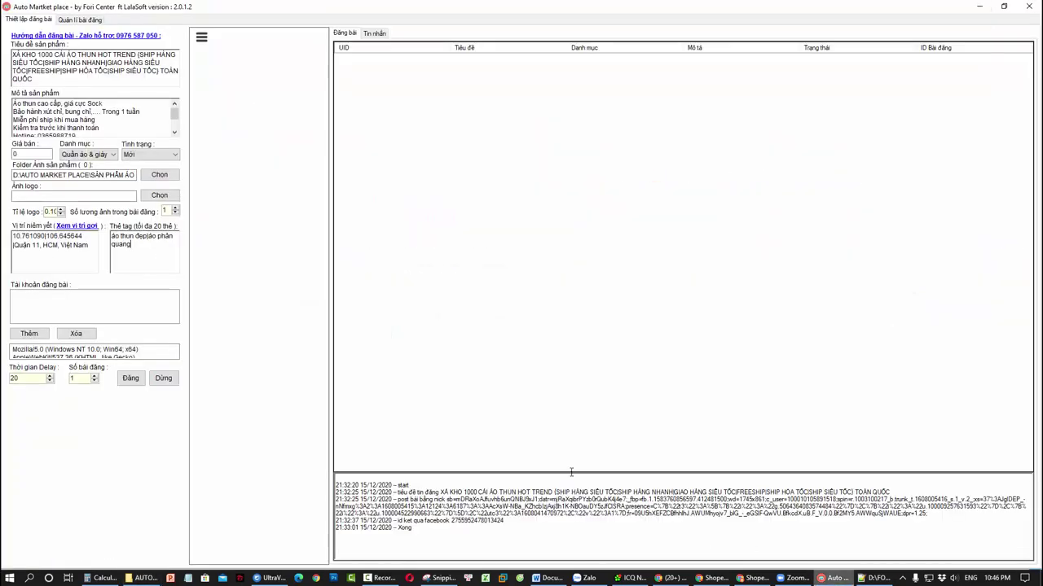
{"action": "left_click", "coordinate": [28, 334]}
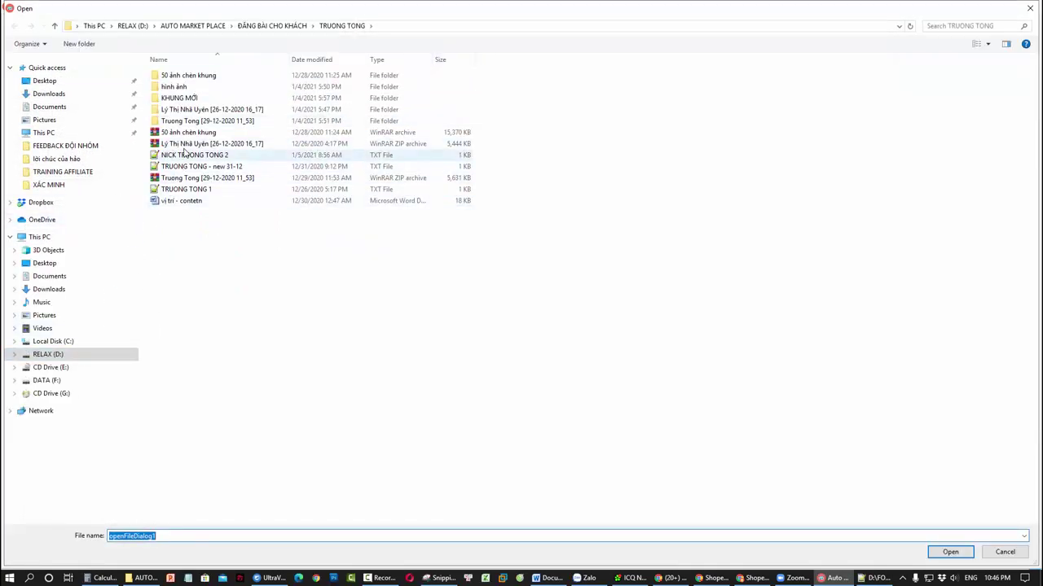
{"action": "left_click", "coordinate": [56, 68]}
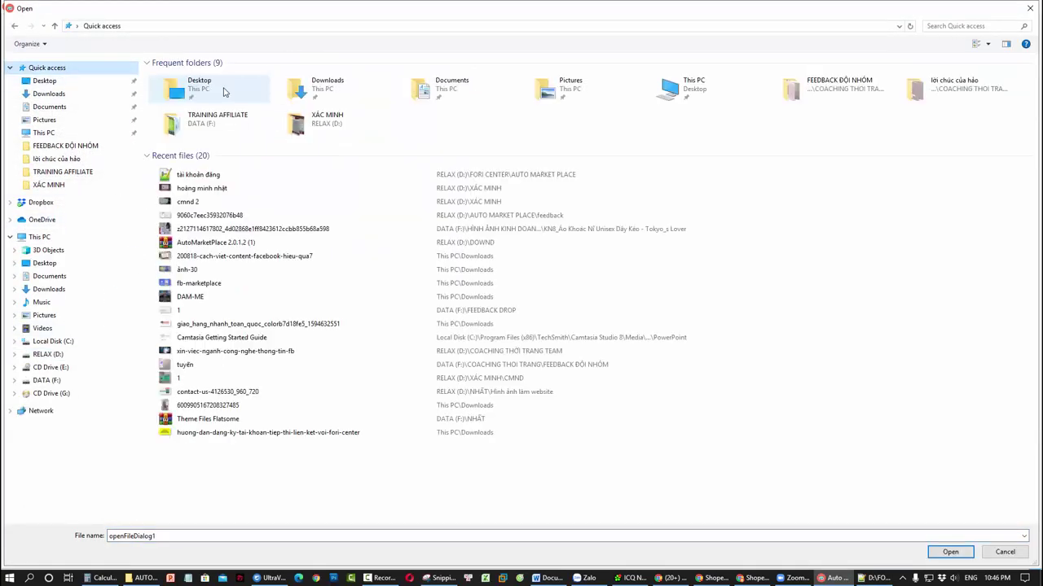
{"action": "double_click", "coordinate": [223, 178]}
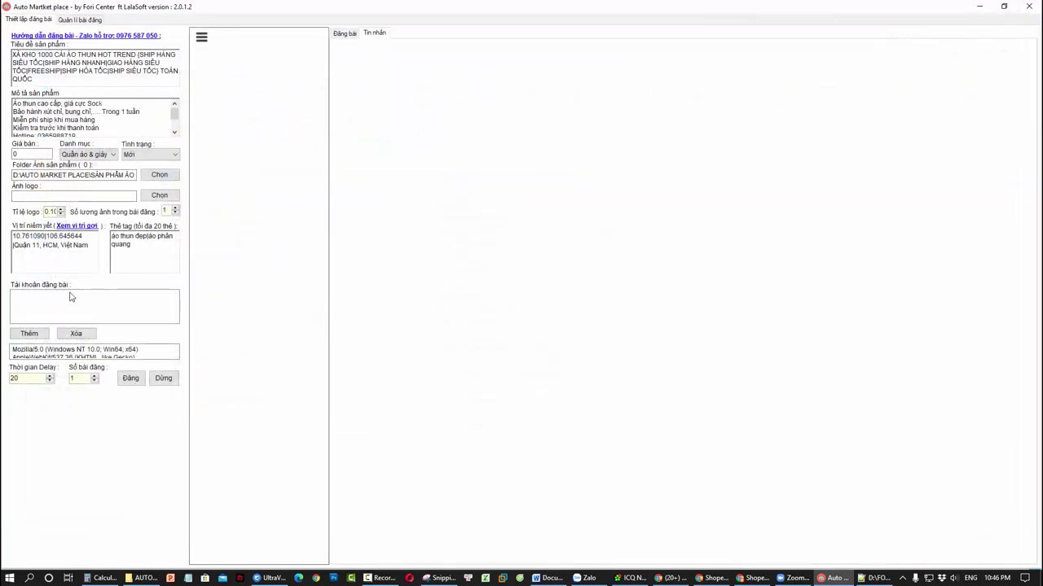
{"action": "left_click", "coordinate": [36, 335]}
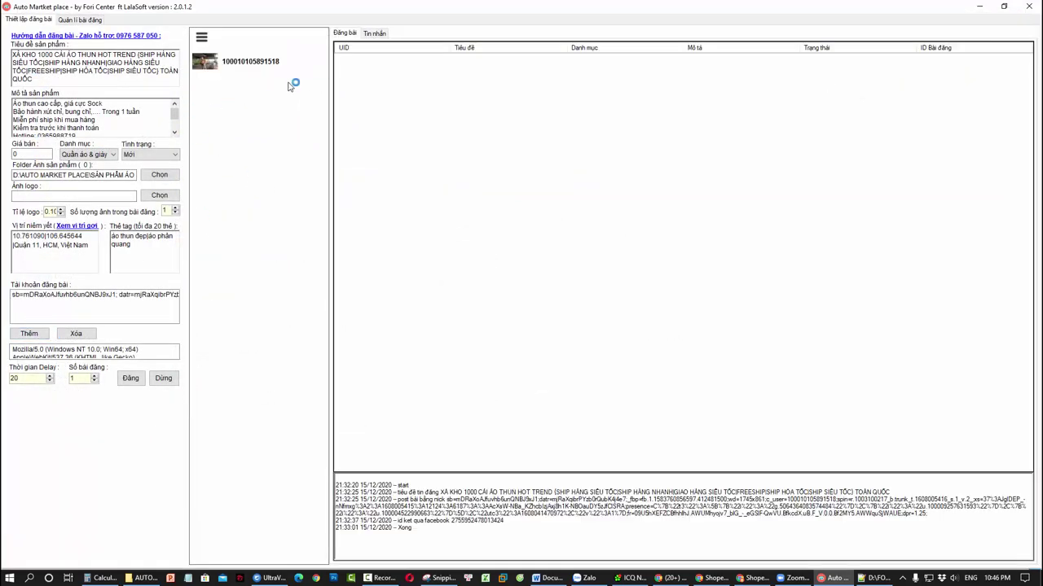
In File Explorer, browse HÌNH ẢNH KINH DOANH on drive F: and examine the product photos in the AO NỈ BÔNG - HOODIE subfolders.
{"action": "left_click", "coordinate": [142, 578]}
{"action": "left_click", "coordinate": [42, 422]}
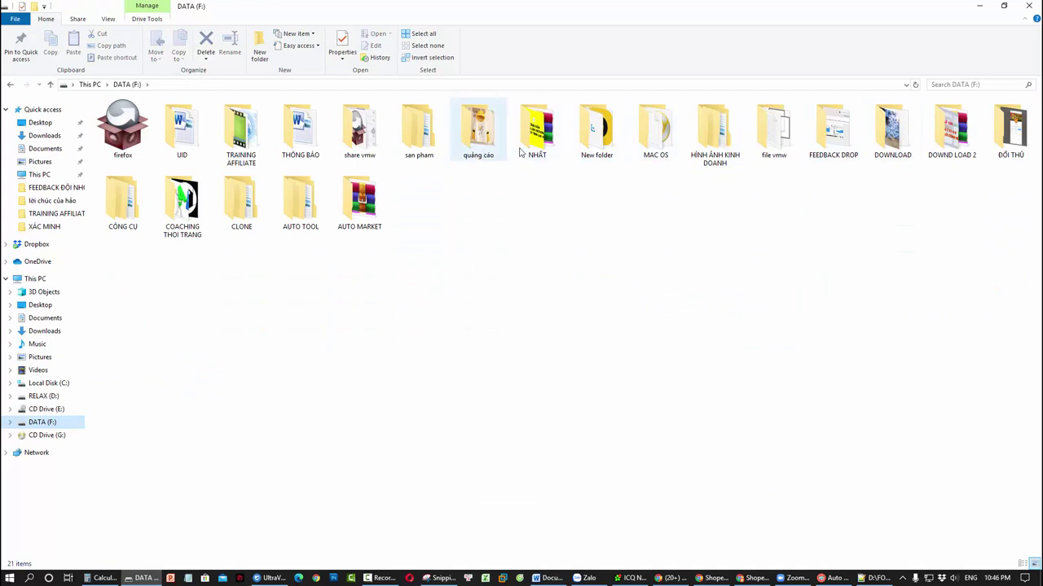
{"action": "double_click", "coordinate": [484, 142]}
{"action": "key", "text": "BackSpace"}
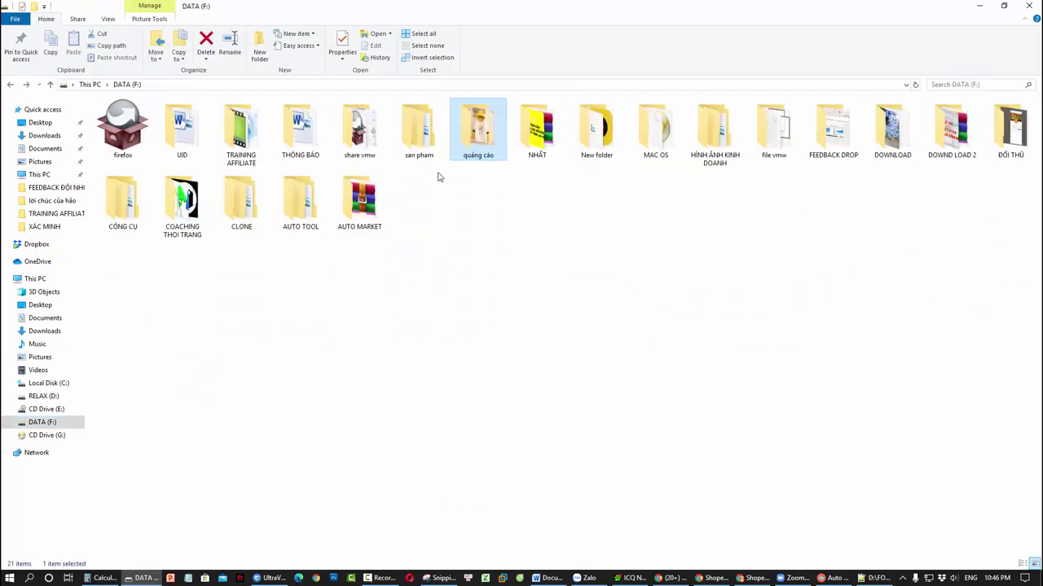
{"action": "double_click", "coordinate": [714, 130]}
{"action": "double_click", "coordinate": [212, 139]}
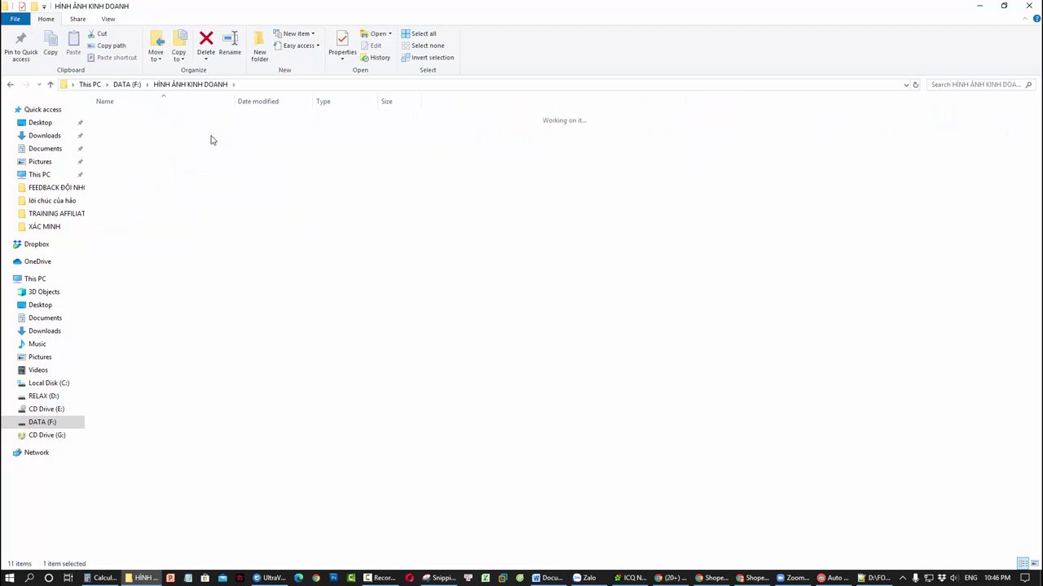
{"action": "double_click", "coordinate": [201, 119]}
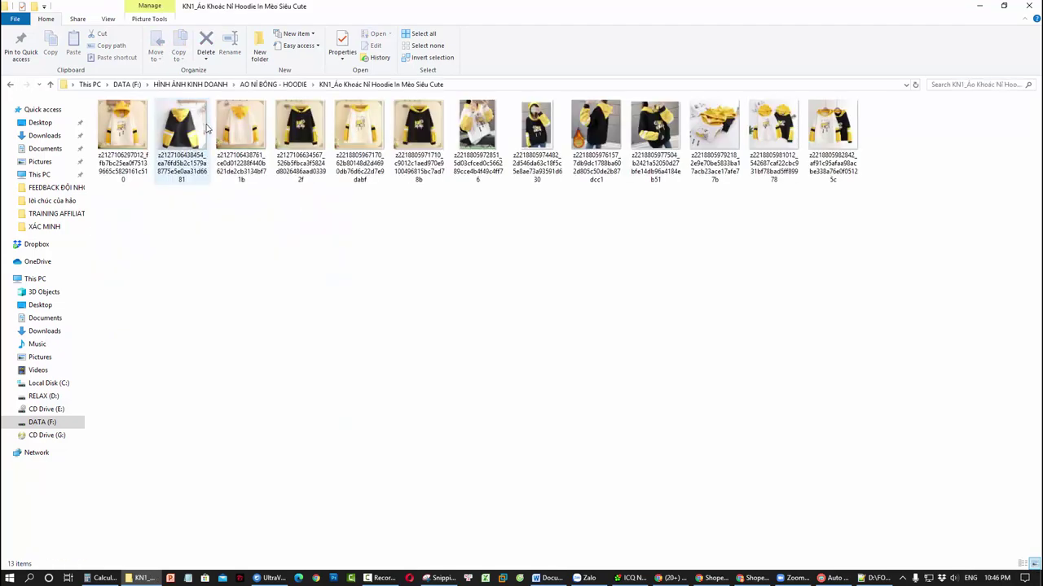
{"action": "key", "text": "BackSpace"}
{"action": "double_click", "coordinate": [279, 200]}
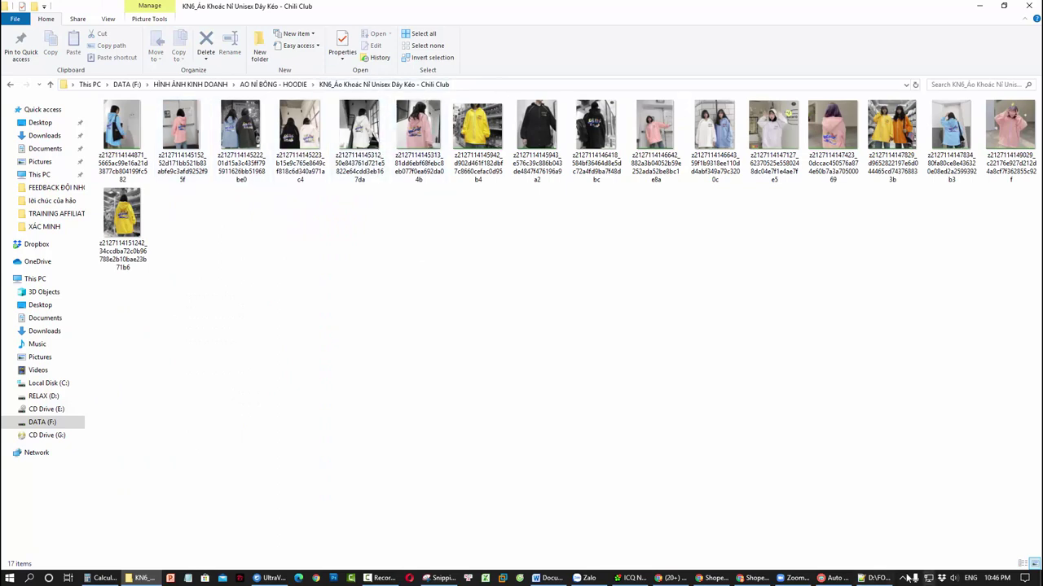
Back in the posting tool, set the product image folder to "KN6_Áo Khoác Nỉ Unisex Dây Kéo - Chili Club" under AO NỈ BÔNG - HOODIE.
{"action": "left_click", "coordinate": [835, 579]}
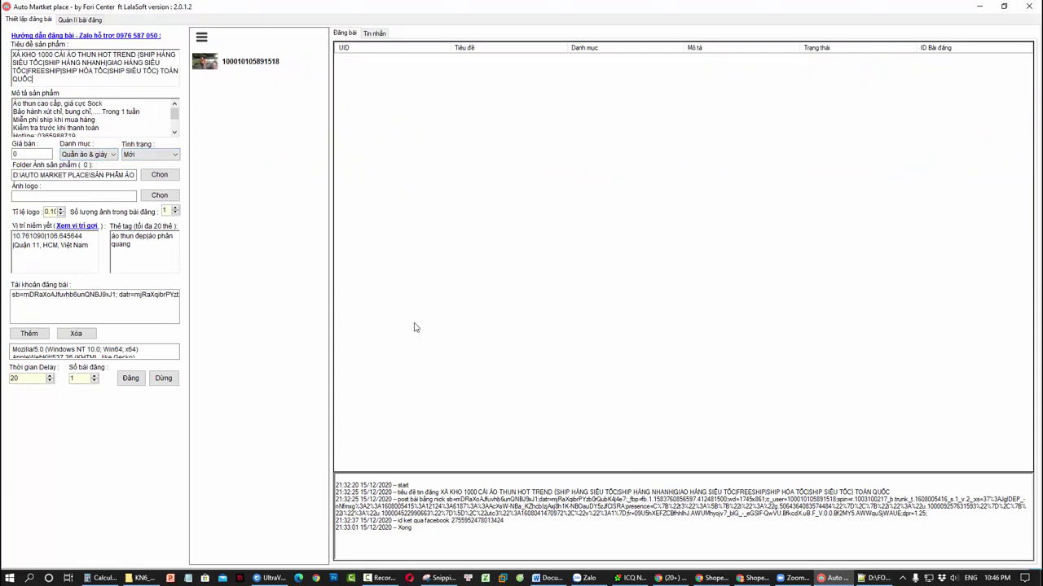
{"action": "left_click", "coordinate": [160, 174]}
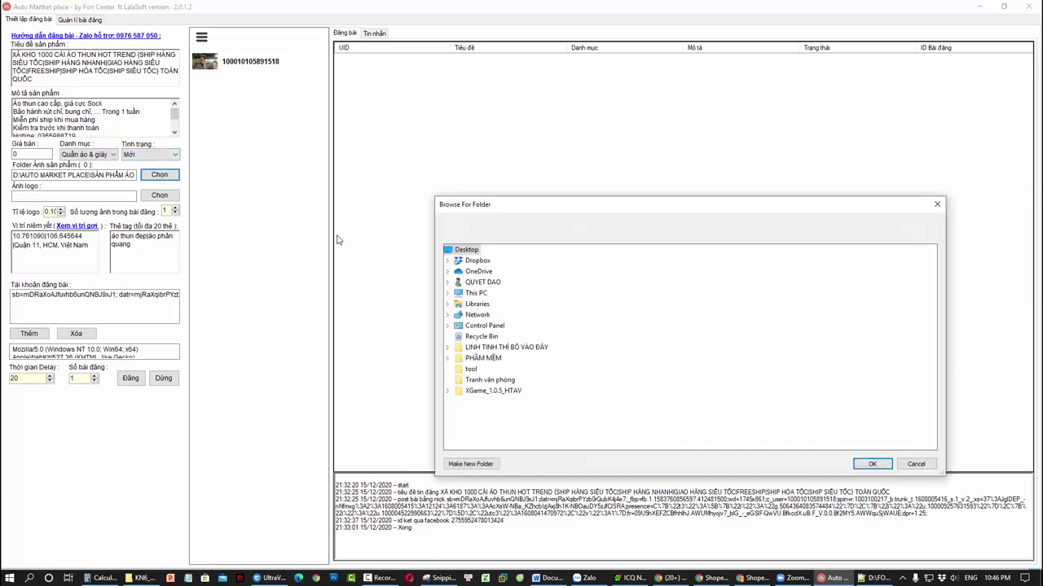
{"action": "left_click", "coordinate": [476, 292]}
{"action": "double_click", "coordinate": [493, 412]}
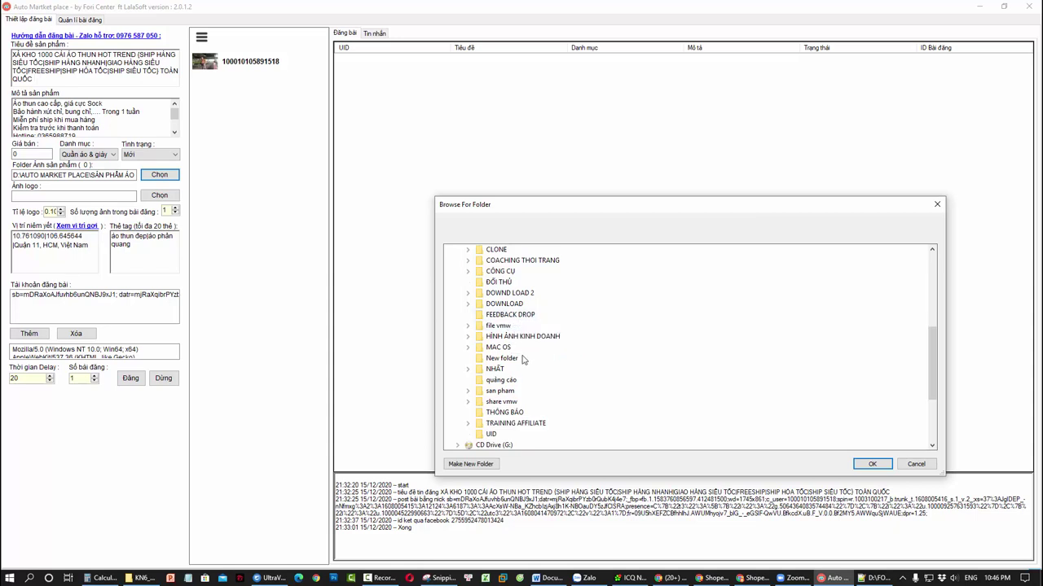
{"action": "double_click", "coordinate": [529, 337]}
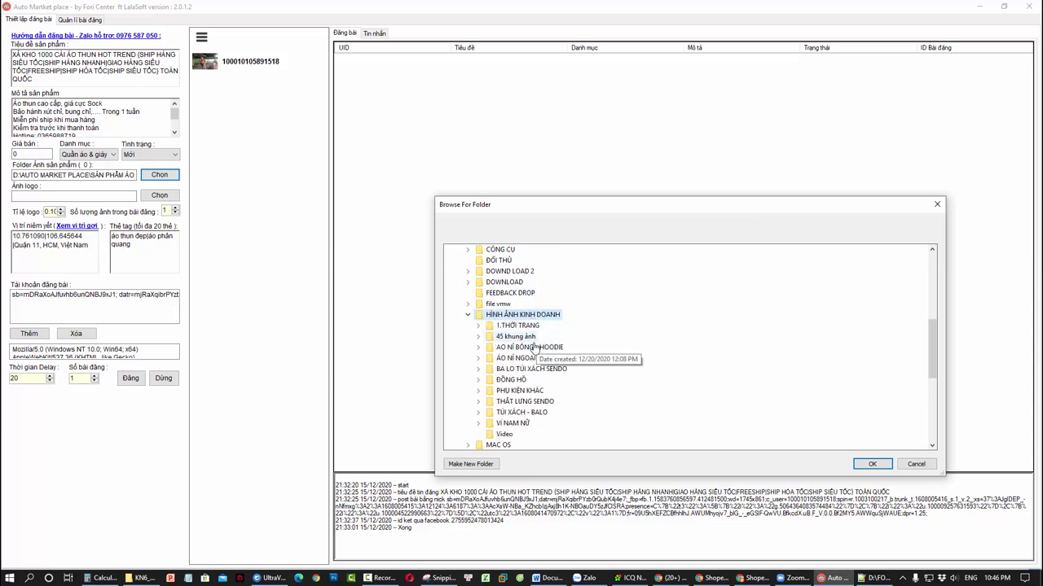
{"action": "double_click", "coordinate": [560, 348]}
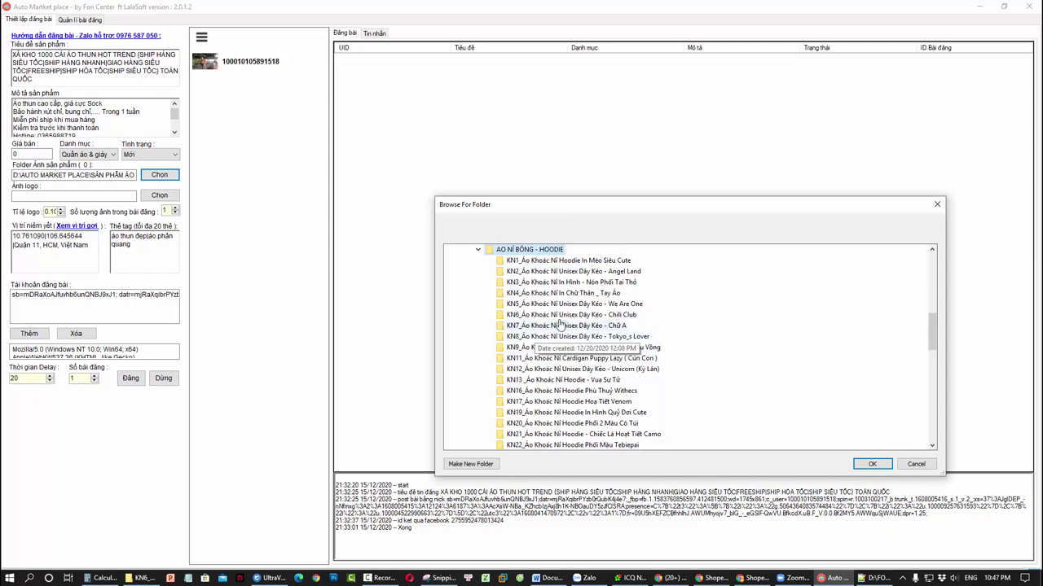
{"action": "left_click", "coordinate": [552, 316]}
{"action": "left_click", "coordinate": [871, 466]}
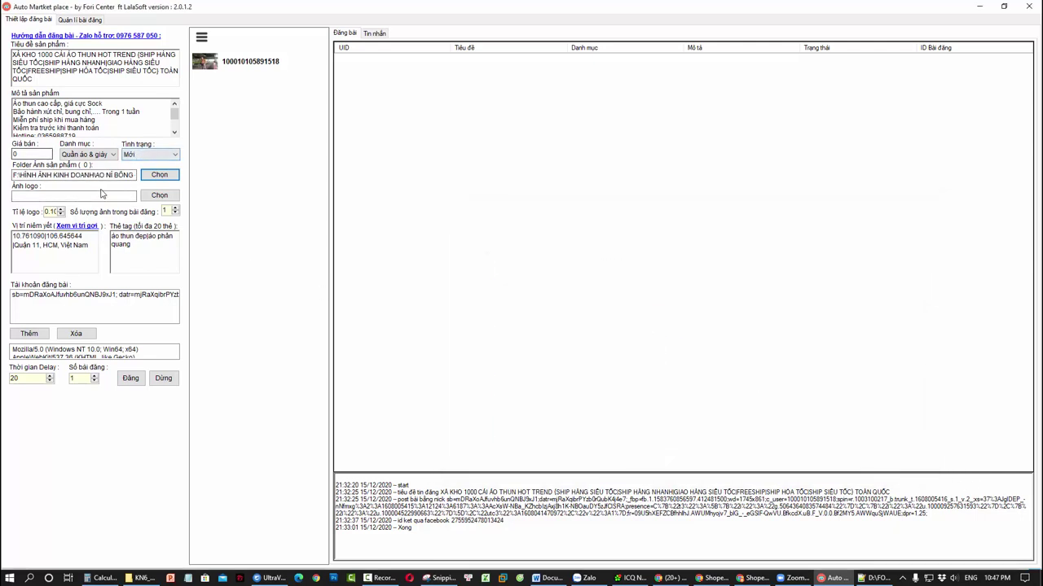
{"action": "left_click", "coordinate": [96, 154]}
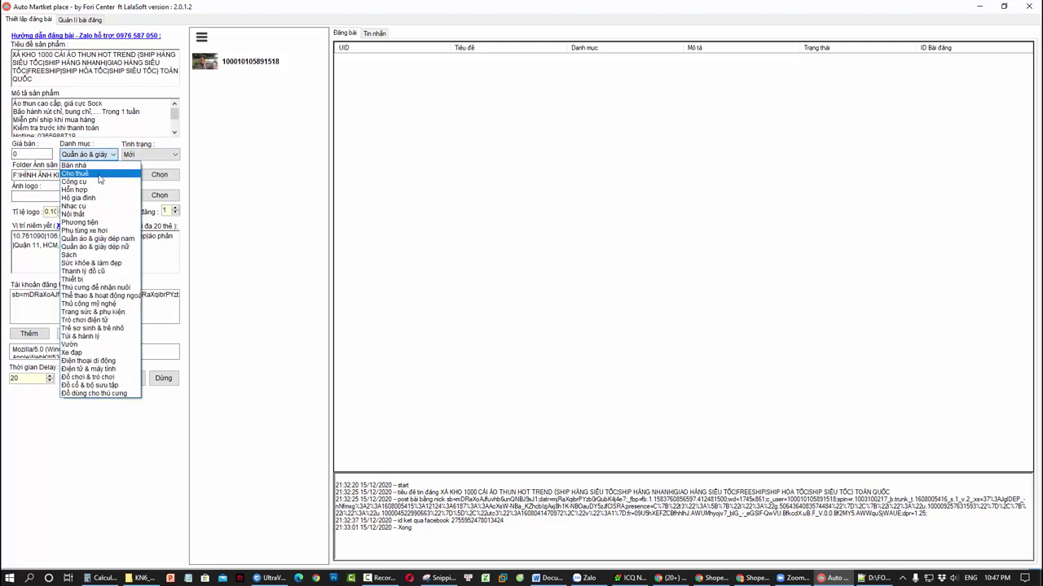
{"action": "left_click", "coordinate": [180, 140]}
{"action": "left_click", "coordinate": [112, 132]}
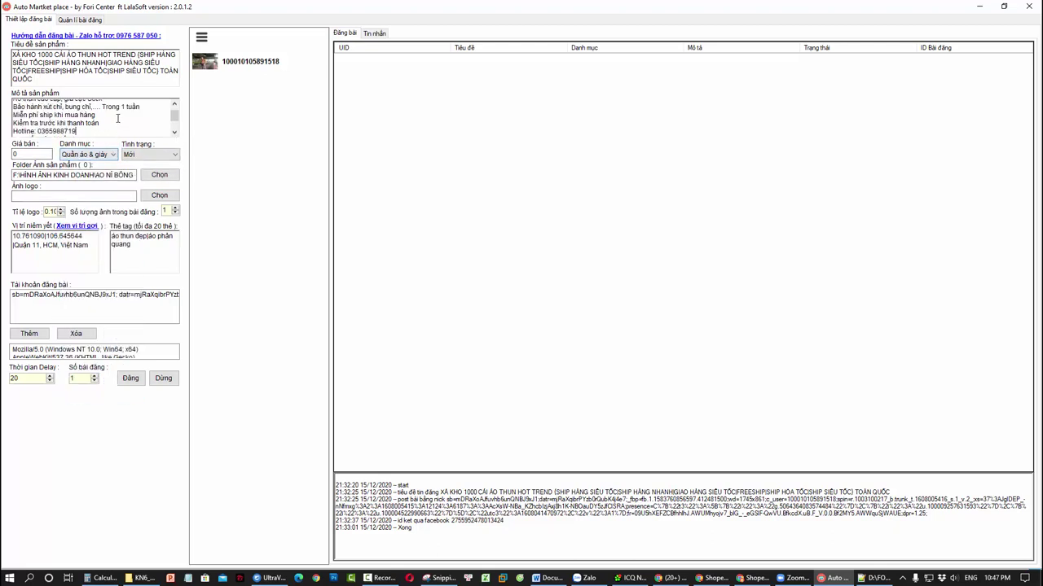
Copy the whole product description into the open Word document under the heading "Mô tả:".
{"action": "key", "text": "ctrl+shift+Home"}
{"action": "key", "text": "ctrl+a"}
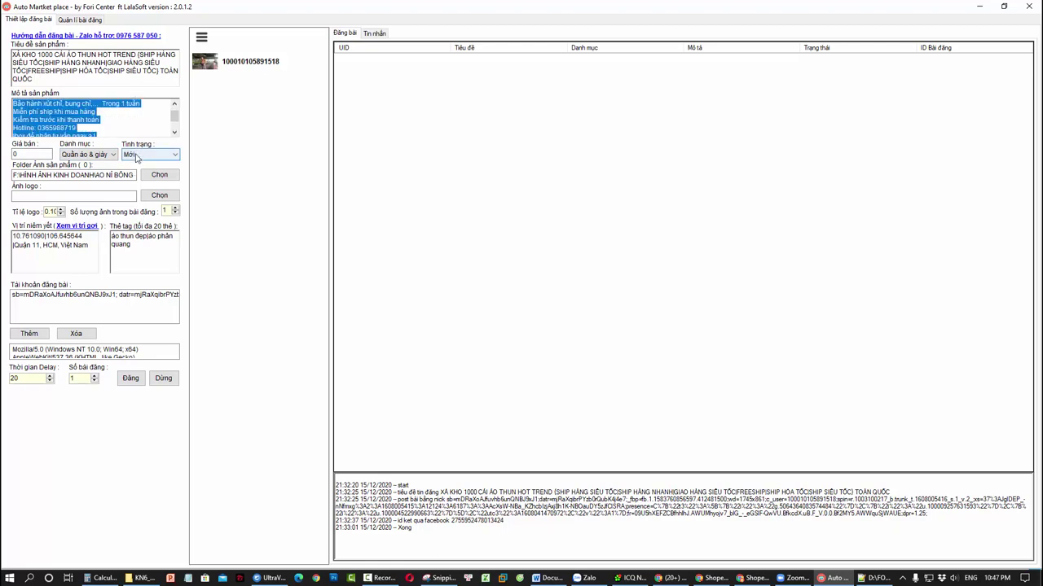
{"action": "left_click", "coordinate": [548, 578]}
{"action": "left_click", "coordinate": [539, 301]}
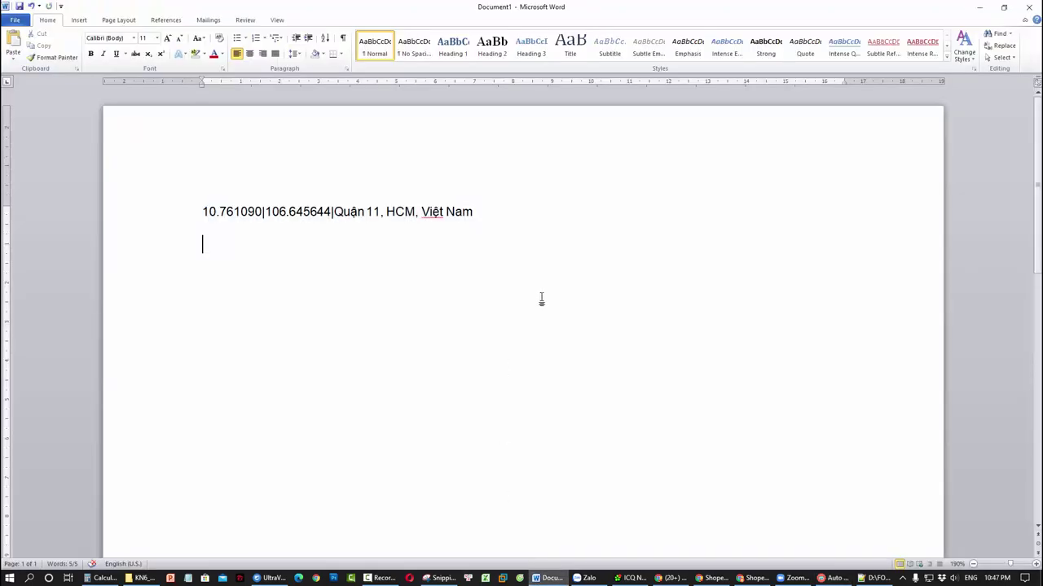
{"action": "type", "text": "Mô tả:"}
{"action": "key", "text": "ctrl+v"}
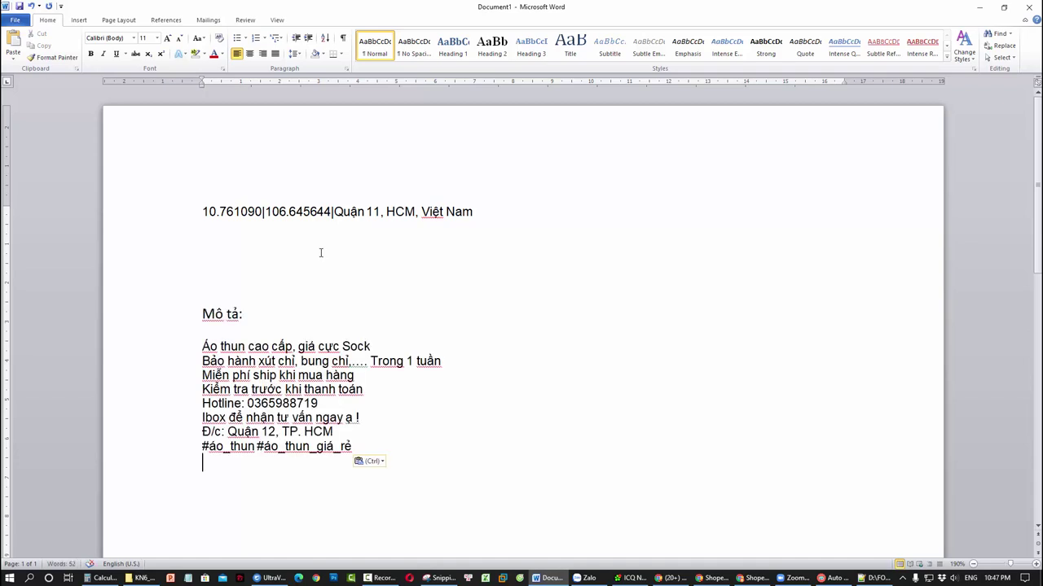
Replace "Áo thun cao cấp" at the start of the description with "Áo hoodie".
{"action": "left_click_drag", "start_coordinate": [219, 347], "coordinate": [289, 346]}
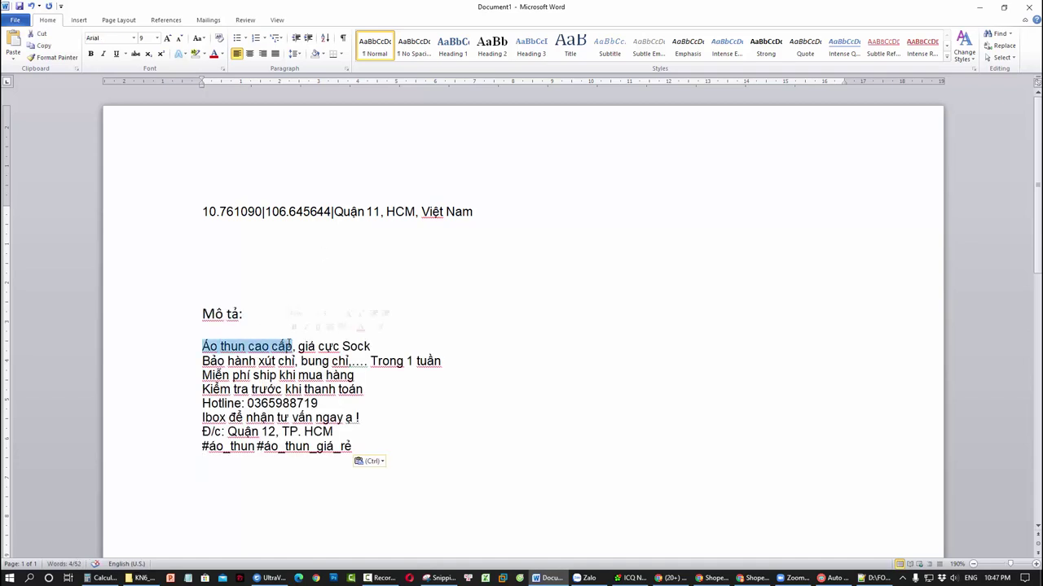
{"action": "type", "text": "Áo hô"}
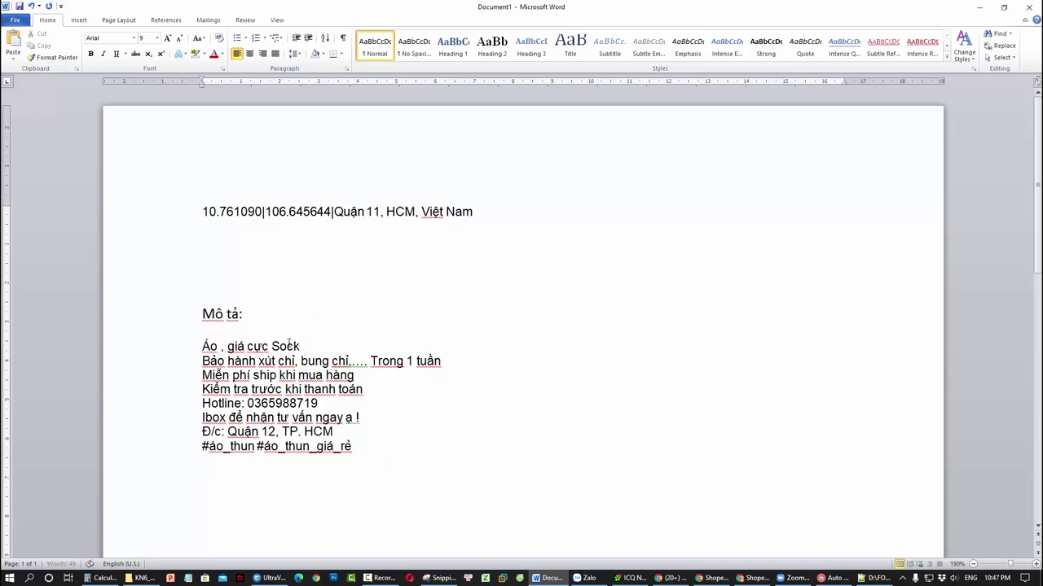
{"action": "type", "text": "odi"}
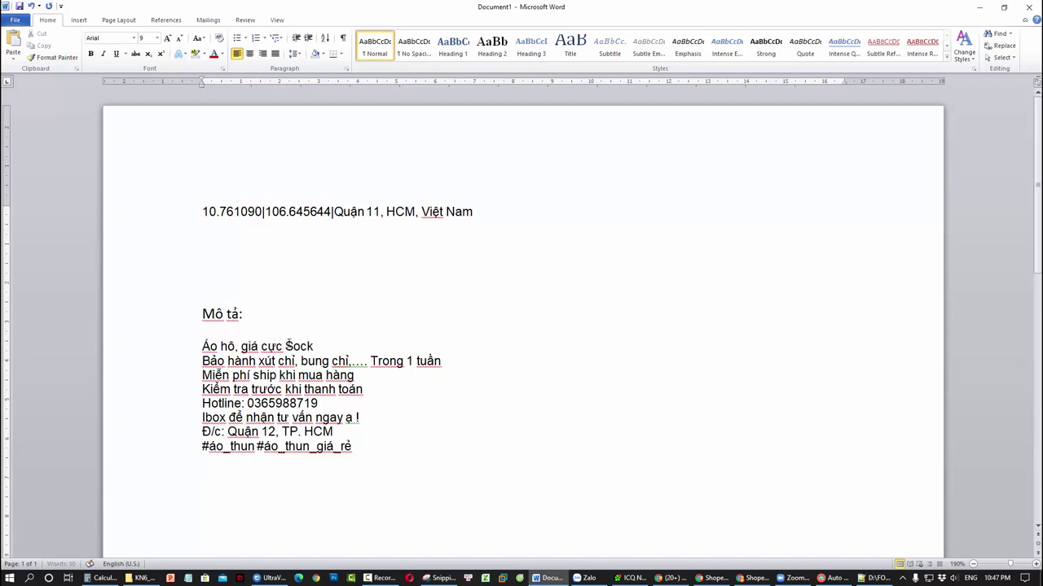
{"action": "type", "text": "e"}
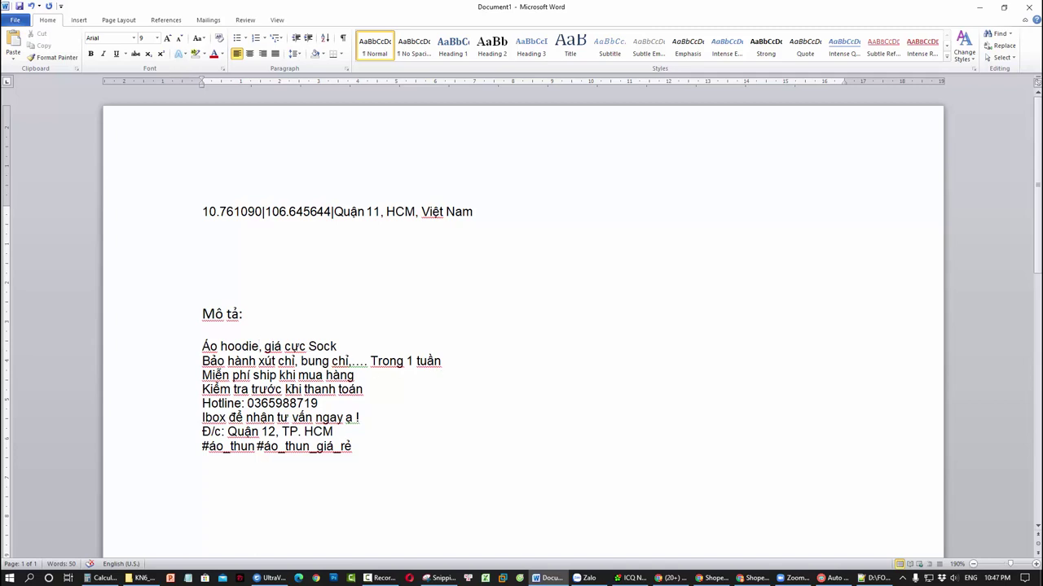
Copy the revised description from Word and replace the product description in Auto Market place with it.
{"action": "left_click_drag", "start_coordinate": [358, 448], "coordinate": [201, 347]}
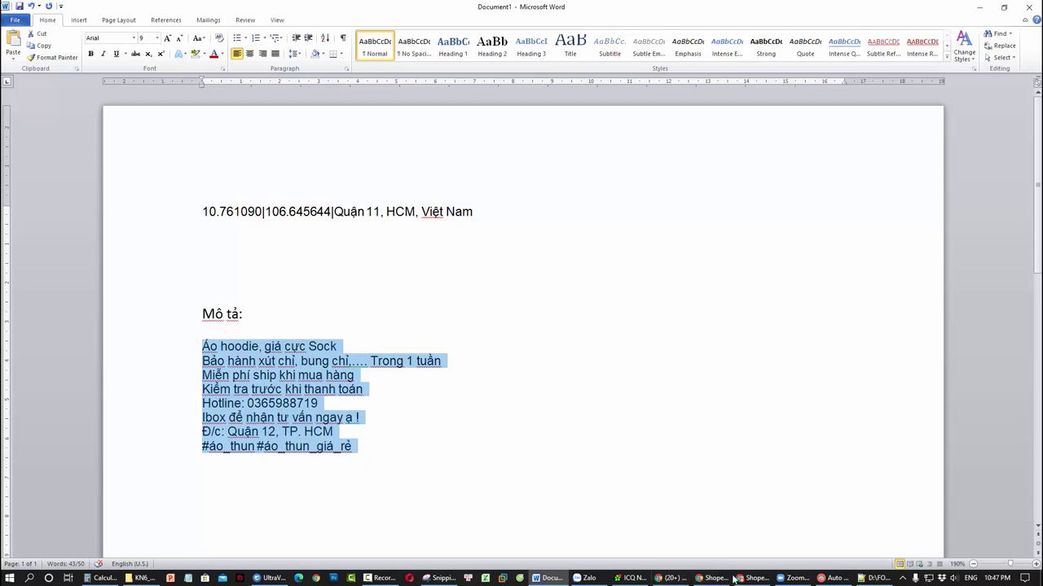
{"action": "left_click", "coordinate": [835, 578]}
{"action": "key", "text": "BackSpace"}
{"action": "key", "text": "ctrl+v"}
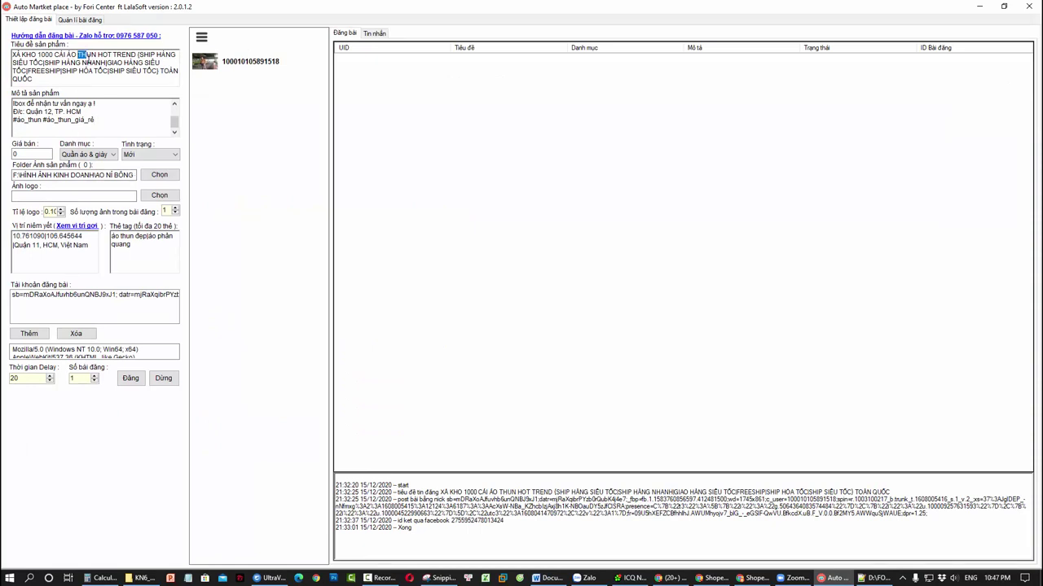
Set the product title to "[XẢ KHO 1000] CÁI ÁO HOODIE SIÊU HOT".
{"action": "left_click_drag", "start_coordinate": [85, 56], "coordinate": [100, 87]}
{"action": "type", "text": "HO 1000 CÁI ÁO HOODIE SIÊU HOT"}
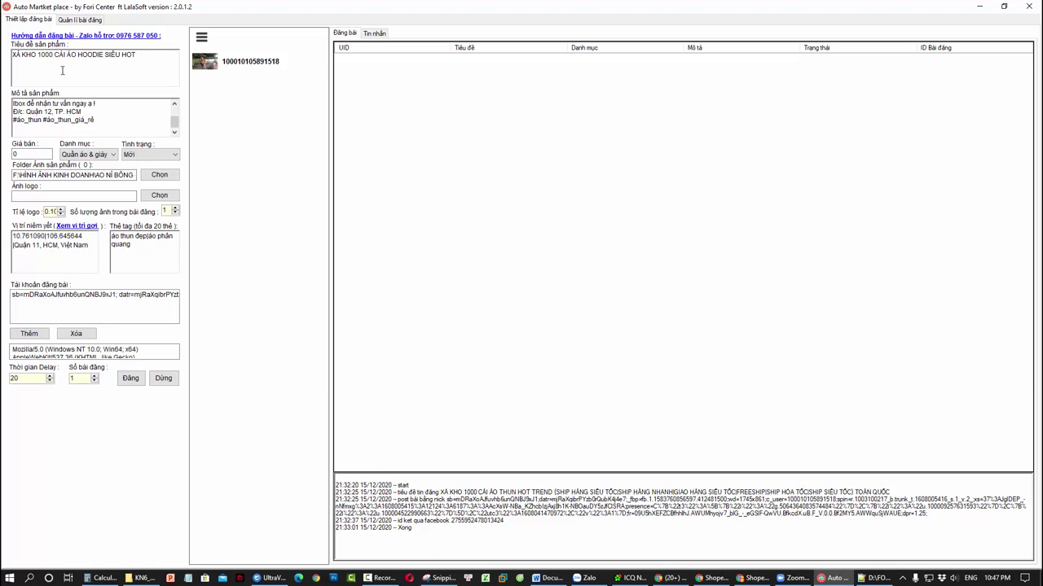
{"action": "type", "text": "|"}
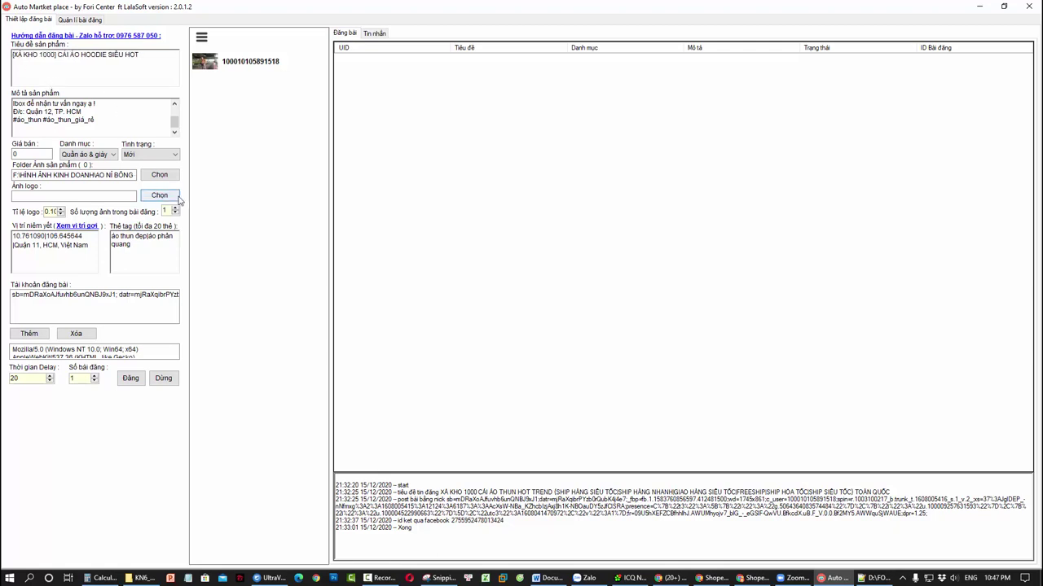
{"action": "key", "text": "Tab"}
In File Explorer, look over the hoodie photos in the "KN6_Áo Khoác Nỉ Unisex Dây Kéo - Chili Club" folder, then return to the posting tool.
{"action": "left_click", "coordinate": [145, 578]}
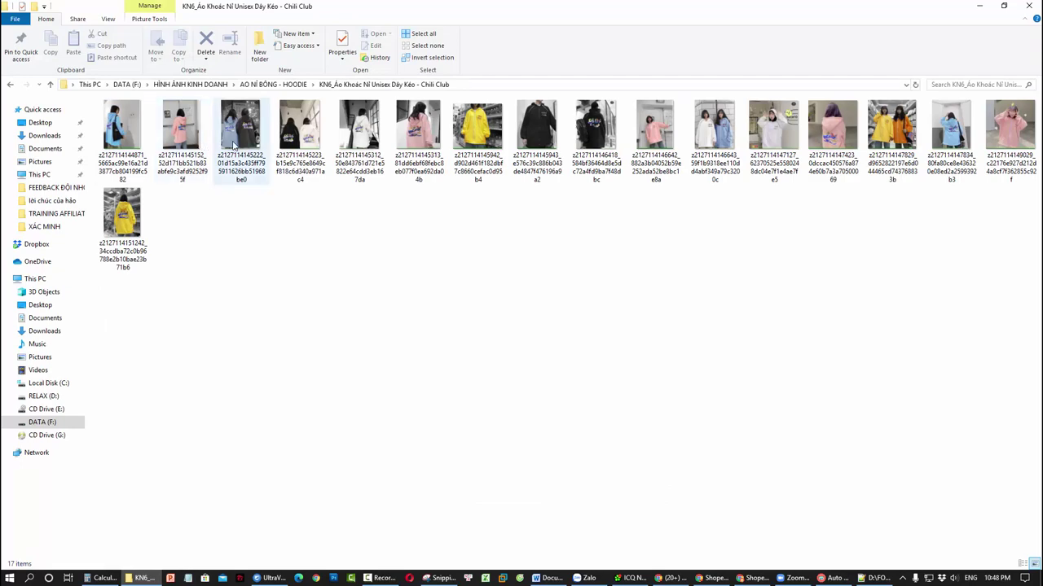
{"action": "left_click_drag", "start_coordinate": [164, 278], "coordinate": [978, 180]}
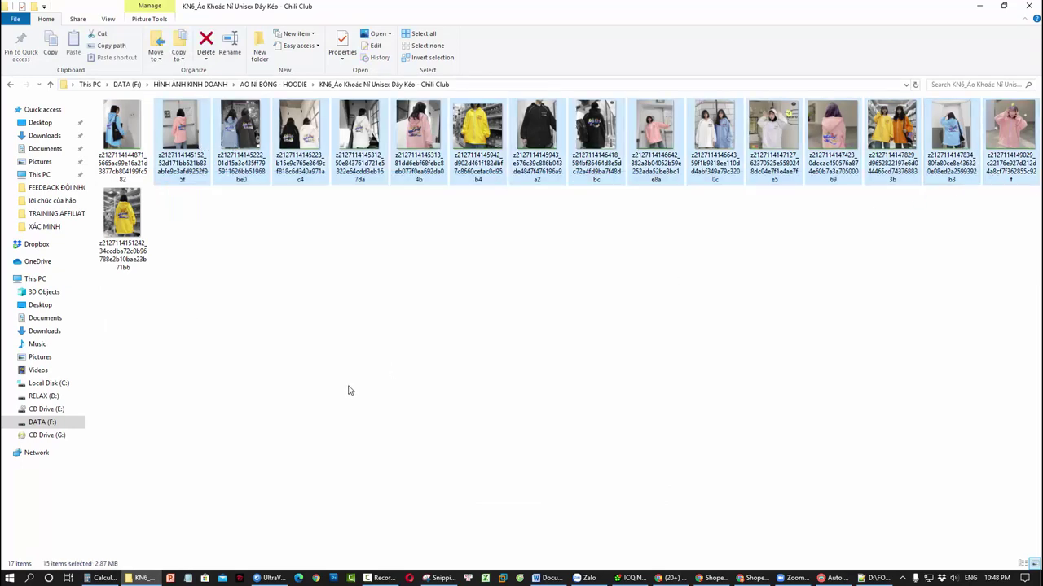
{"action": "left_click", "coordinate": [144, 578]}
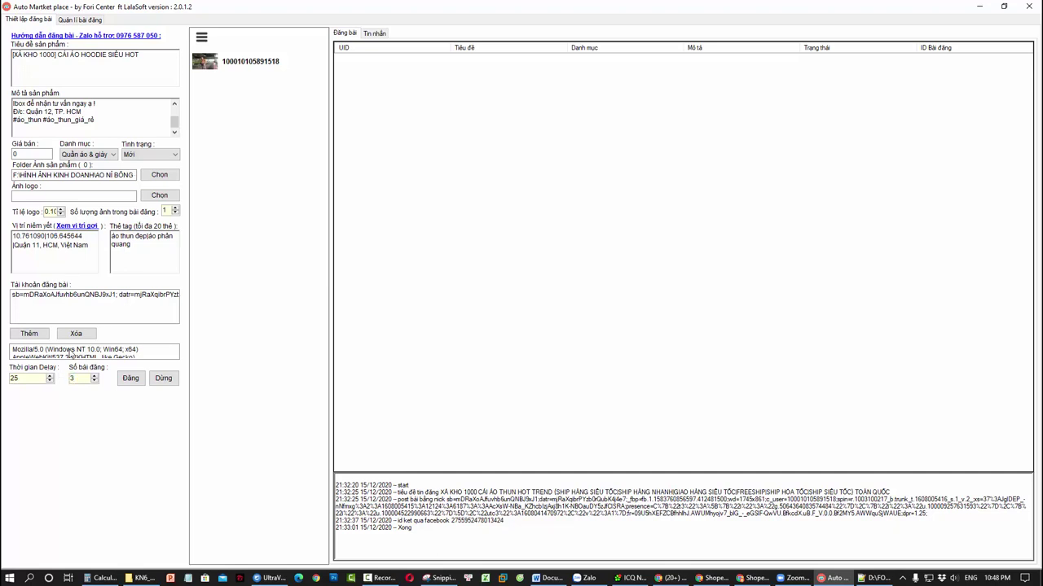
Change the first listing tag to "áo hoodie đẹp", keeping "áo phản quang" as the second tag.
{"action": "left_click", "coordinate": [170, 260]}
{"action": "double_click", "coordinate": [129, 236]}
{"action": "left_click", "coordinate": [122, 236]}
{"action": "double_click", "coordinate": [128, 236]}
{"action": "type", "text": "hoodie p"}
{"action": "type", "text": "ẹp"}
{"action": "scroll", "coordinate": [92, 131], "scroll_direction": "up", "scroll_amount": 2}
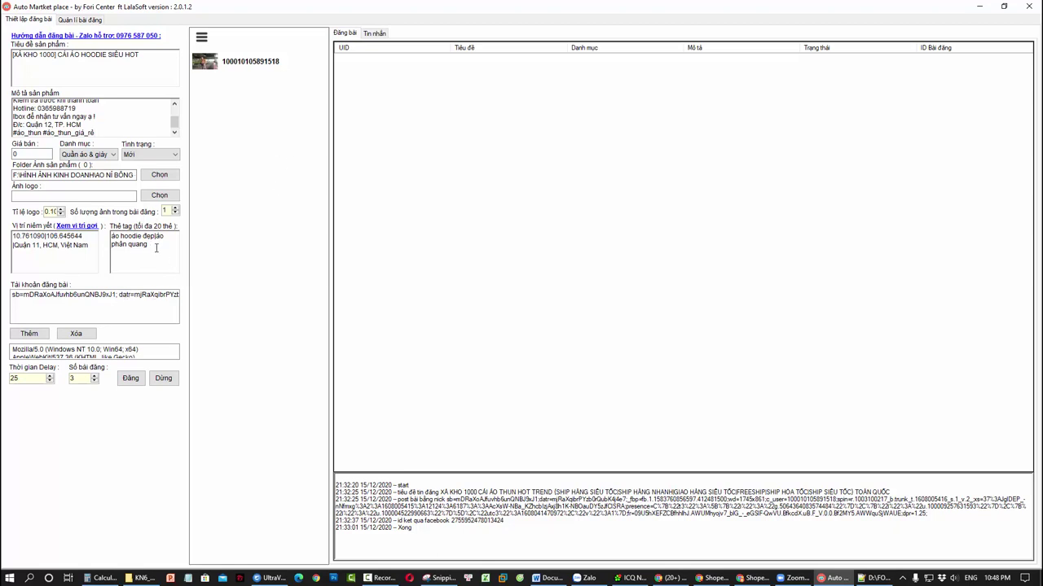
{"action": "left_click_drag", "start_coordinate": [156, 248], "coordinate": [110, 235]}
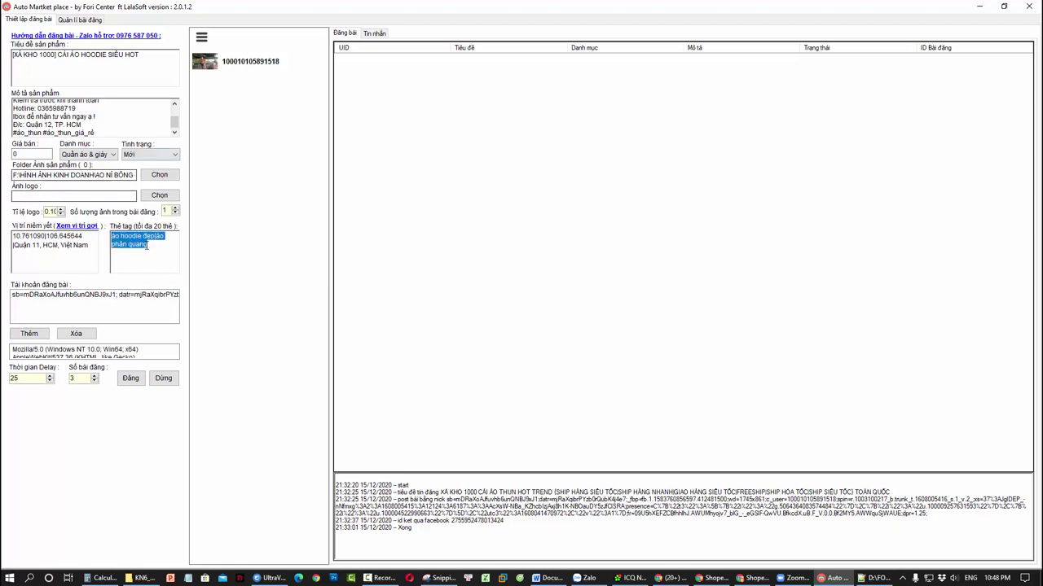
{"action": "left_click", "coordinate": [159, 259]}
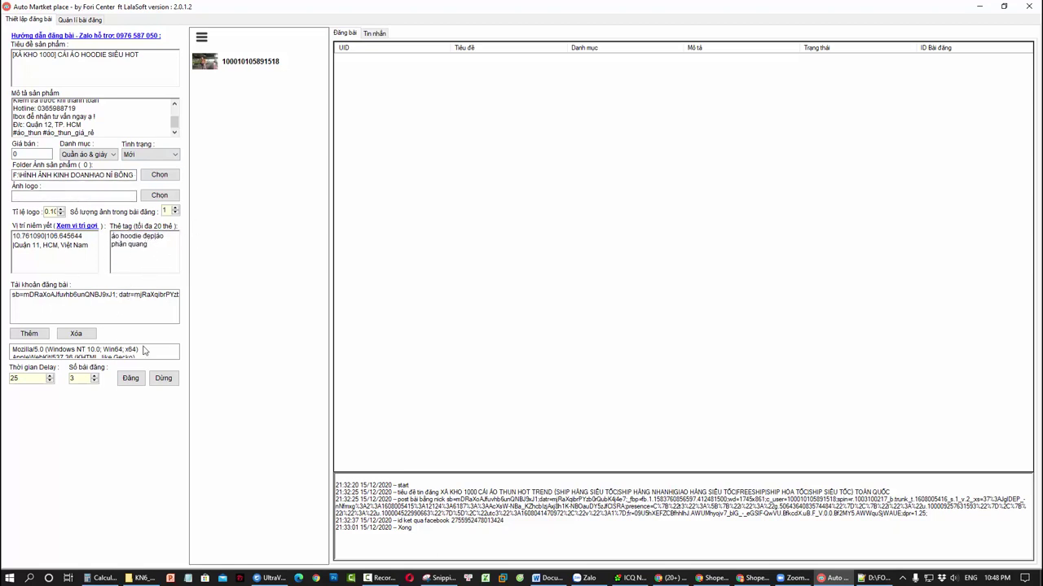
Clear the old entries from the activity log and start the automatic posting.
{"action": "key", "text": "ctrl+a"}
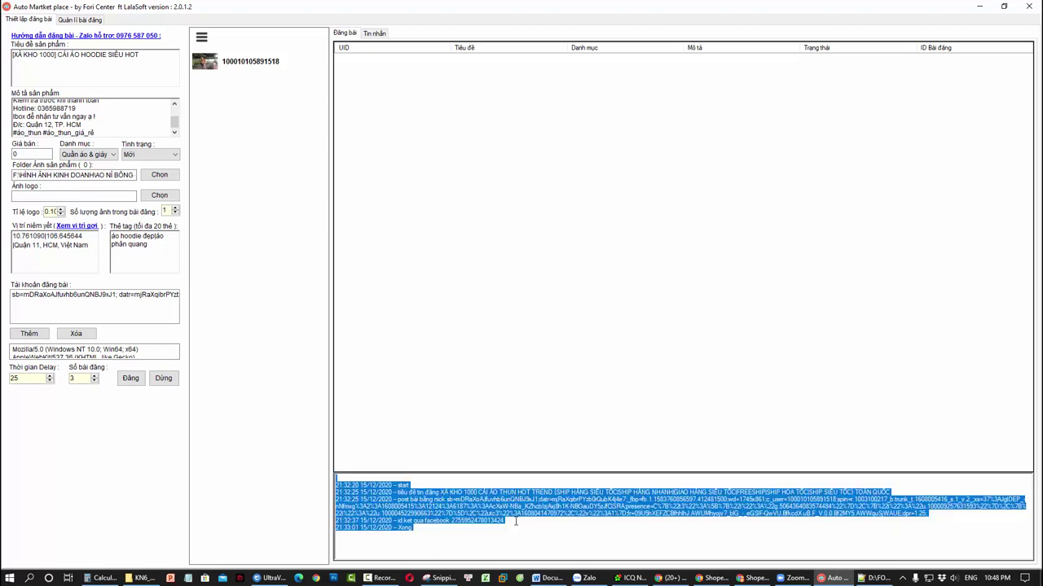
{"action": "key", "text": "Delete"}
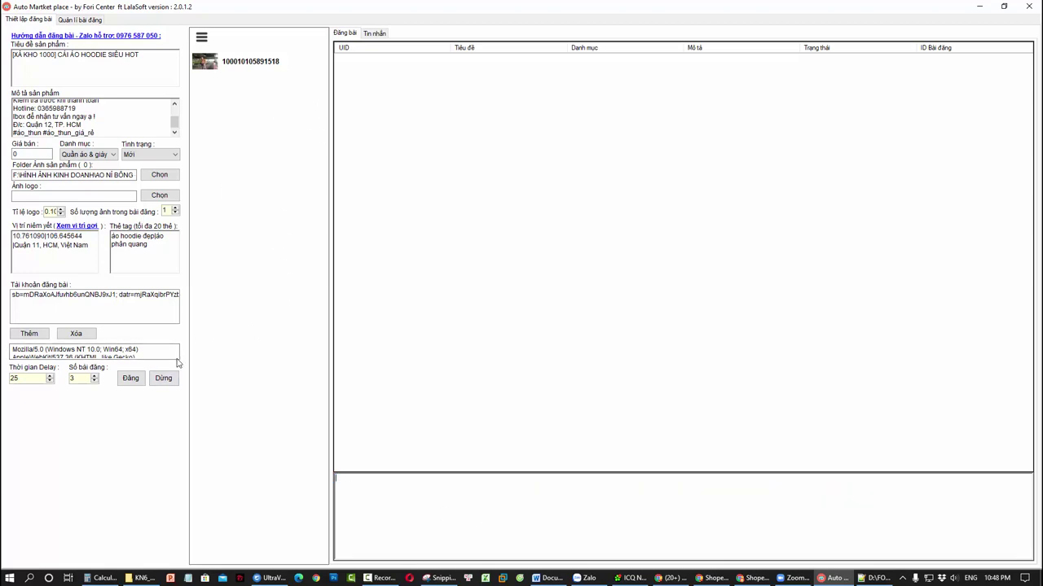
{"action": "left_click", "coordinate": [132, 379]}
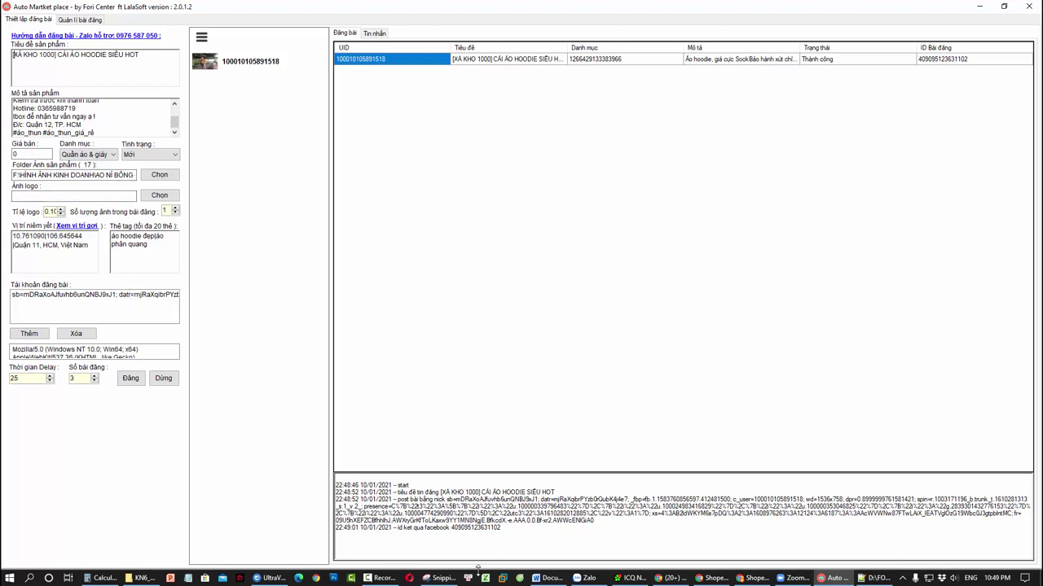
Switch to Facebook in Chrome and open your own account's listings in Marketplace.
{"action": "left_click", "coordinate": [688, 578]}
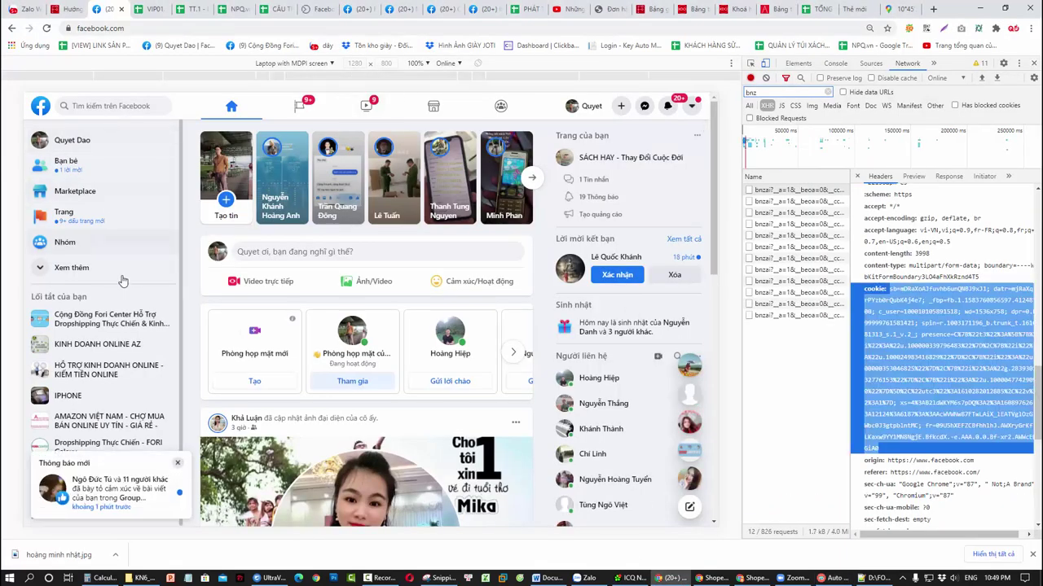
{"action": "left_click", "coordinate": [673, 105]}
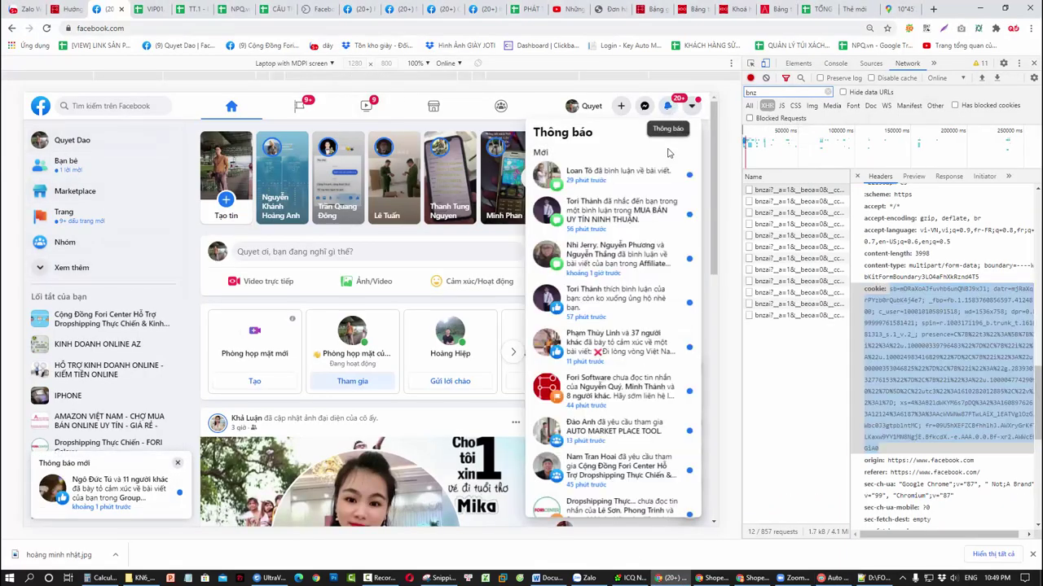
{"action": "left_click", "coordinate": [77, 267]}
{"action": "left_click", "coordinate": [119, 193]}
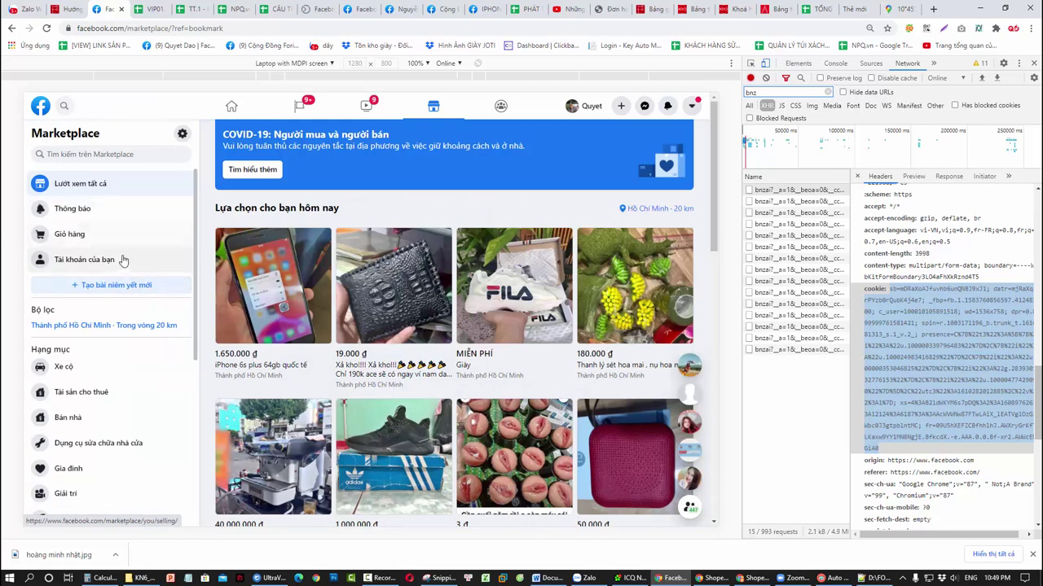
{"action": "left_click", "coordinate": [114, 260]}
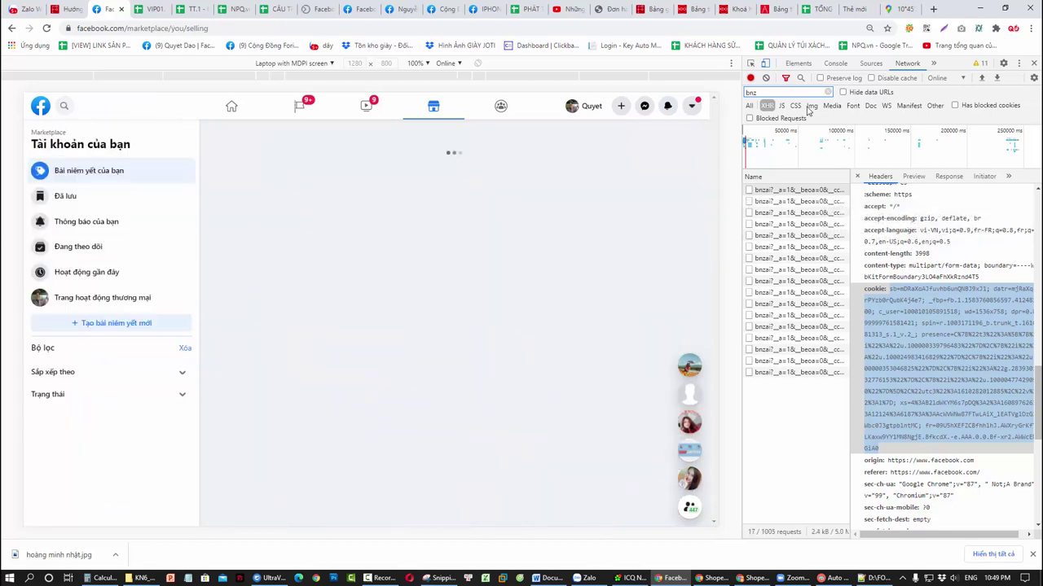
Close the developer tools, collapse the "Cần chú ý" section and check the newest entry under "Tất cả bài niêm yết".
{"action": "left_click", "coordinate": [1034, 64]}
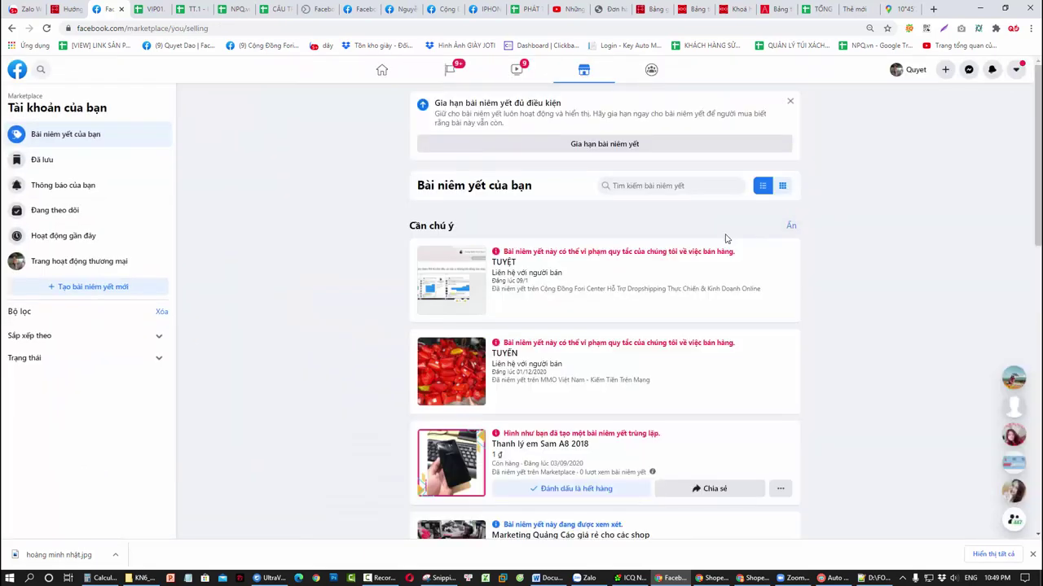
{"action": "left_click", "coordinate": [788, 228]}
{"action": "scroll", "coordinate": [593, 305], "scroll_direction": "down", "scroll_amount": 1}
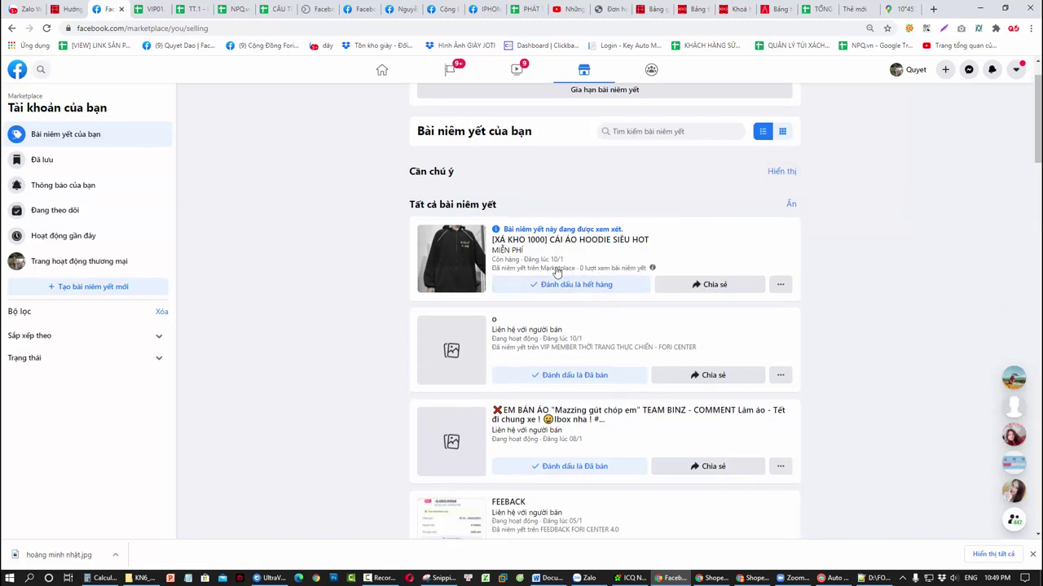
Check which images remain in the KN6 product folder in File Explorer, then return to Auto Market place to follow the posting progress.
{"action": "left_click", "coordinate": [143, 577]}
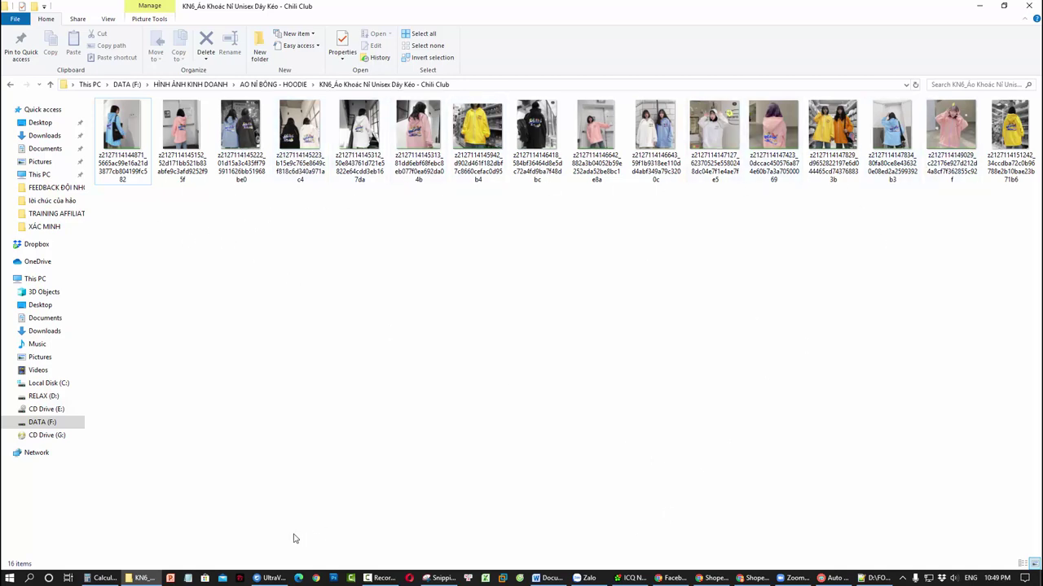
{"action": "left_click", "coordinate": [136, 577]}
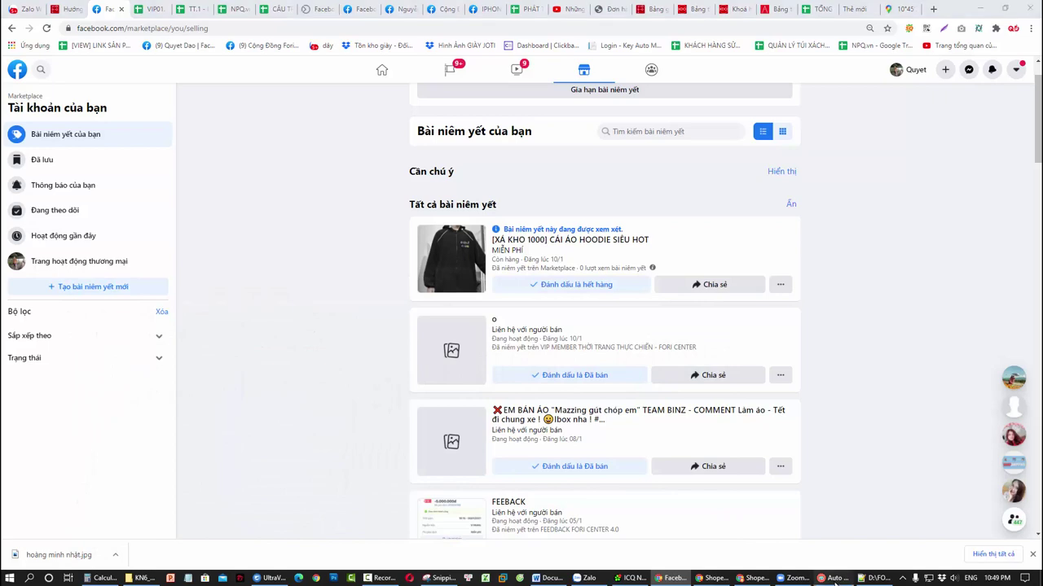
{"action": "left_click", "coordinate": [834, 578]}
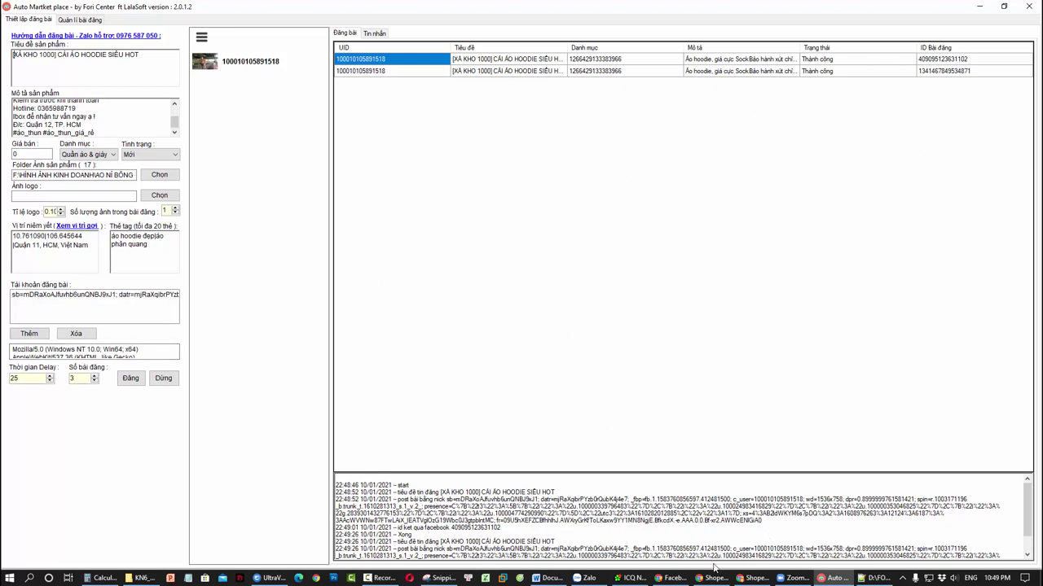
Back in Chrome, reload the Marketplace listings page and examine the newly posted hoodie listings.
{"action": "left_click", "coordinate": [688, 577]}
{"action": "right_click", "coordinate": [300, 235]}
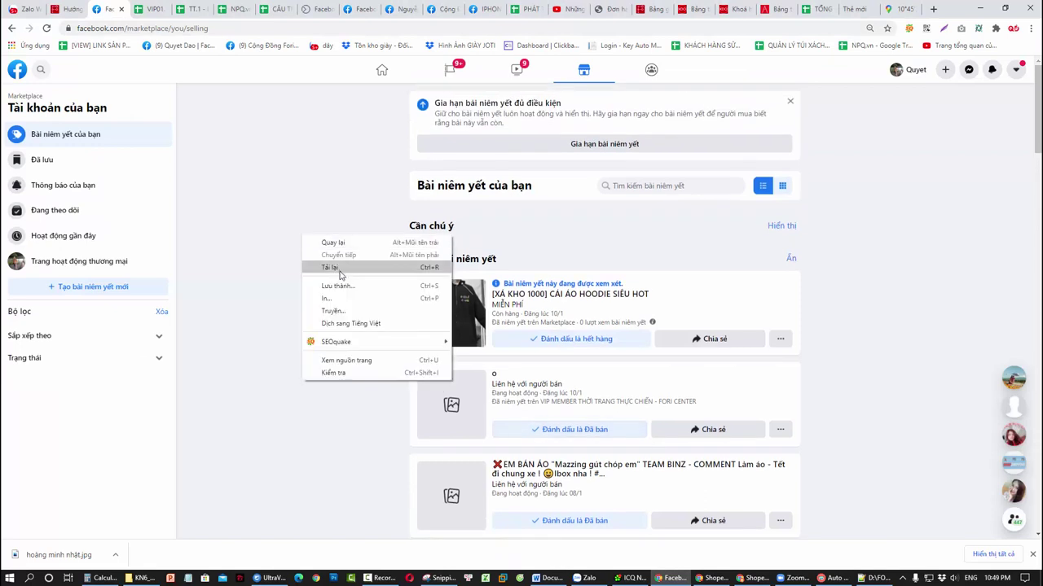
{"action": "left_click", "coordinate": [314, 267]}
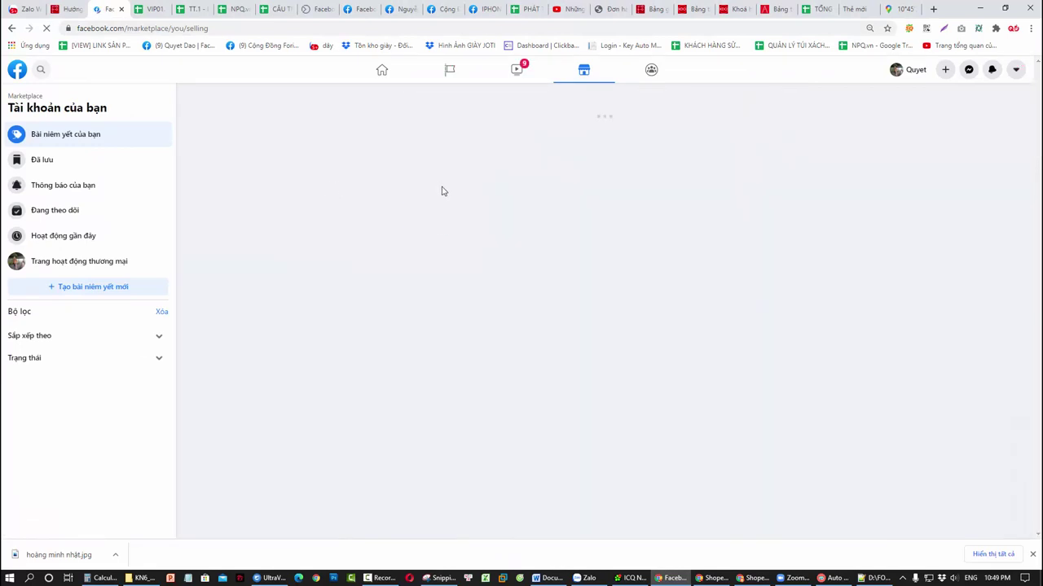
{"action": "scroll", "coordinate": [524, 279], "scroll_direction": "down", "scroll_amount": 1}
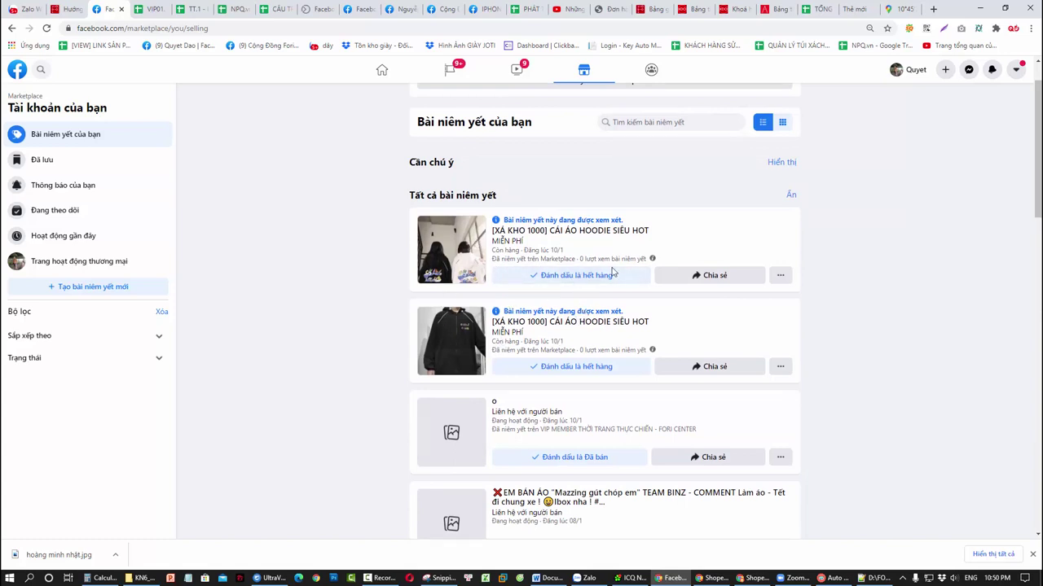
{"action": "scroll", "coordinate": [640, 318], "scroll_direction": "up", "scroll_amount": 1}
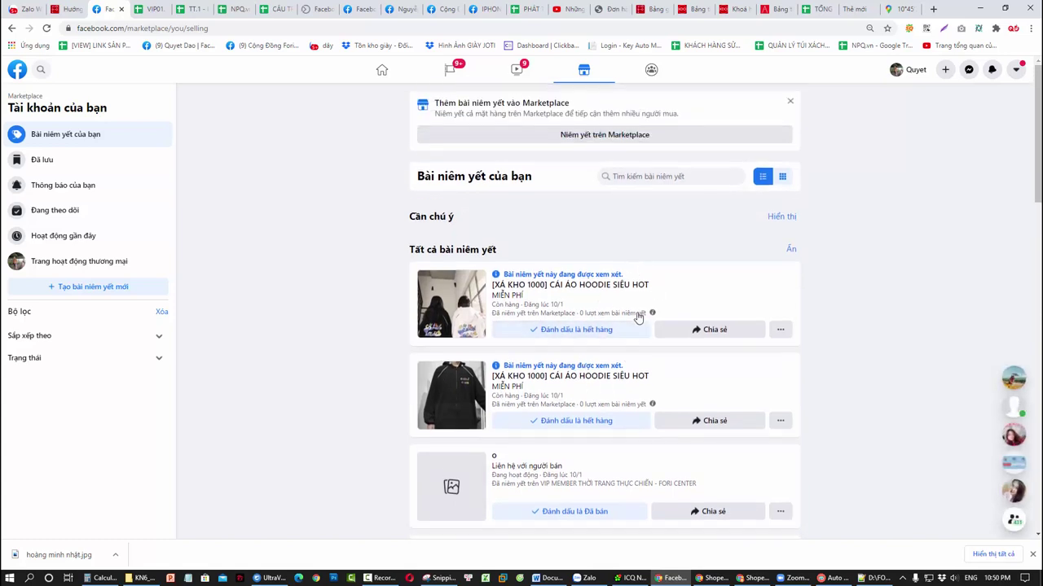
Open the newest hoodie listing's full Marketplace page and examine its description, tags and location.
{"action": "left_click", "coordinate": [633, 305]}
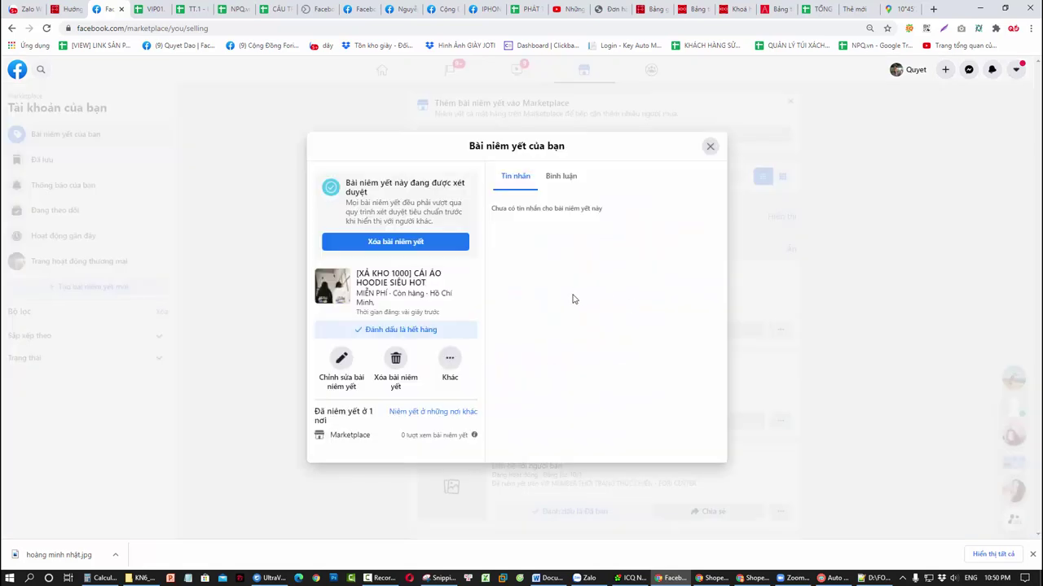
{"action": "left_click", "coordinate": [450, 358]}
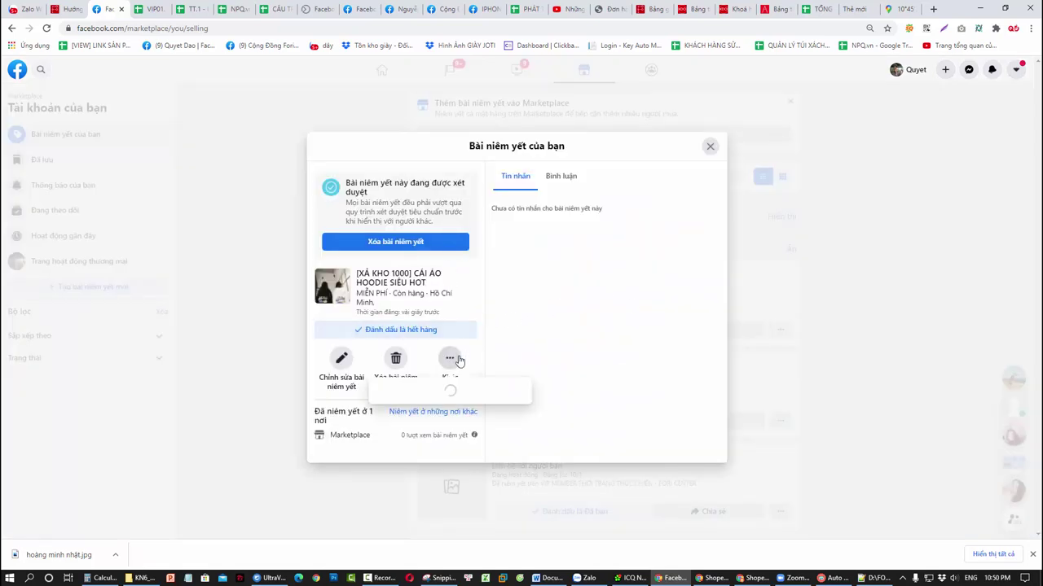
{"action": "left_click", "coordinate": [446, 409]}
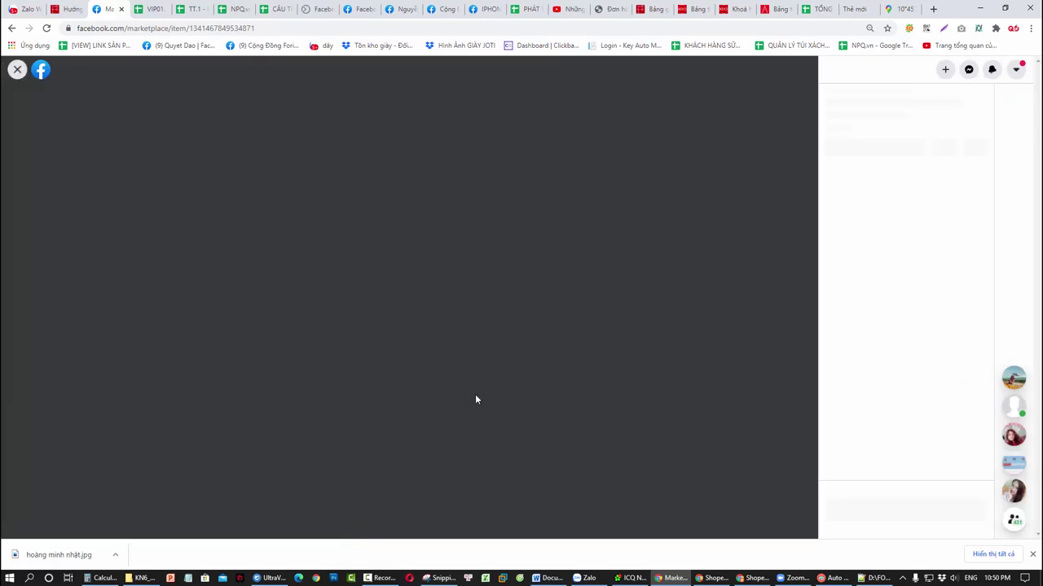
{"action": "scroll", "coordinate": [906, 358], "scroll_direction": "down", "scroll_amount": 1}
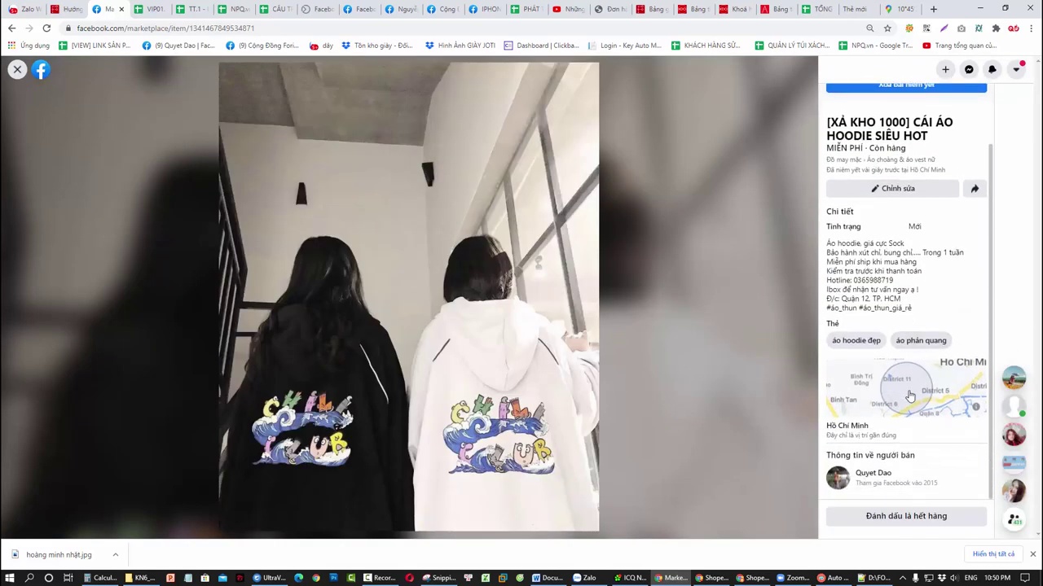
Compare the listing's location with the marked point in Google Maps, then return to the listing and highlight its description.
{"action": "left_click", "coordinate": [904, 9]}
{"action": "scroll", "coordinate": [811, 334], "scroll_direction": "down", "scroll_amount": 3}
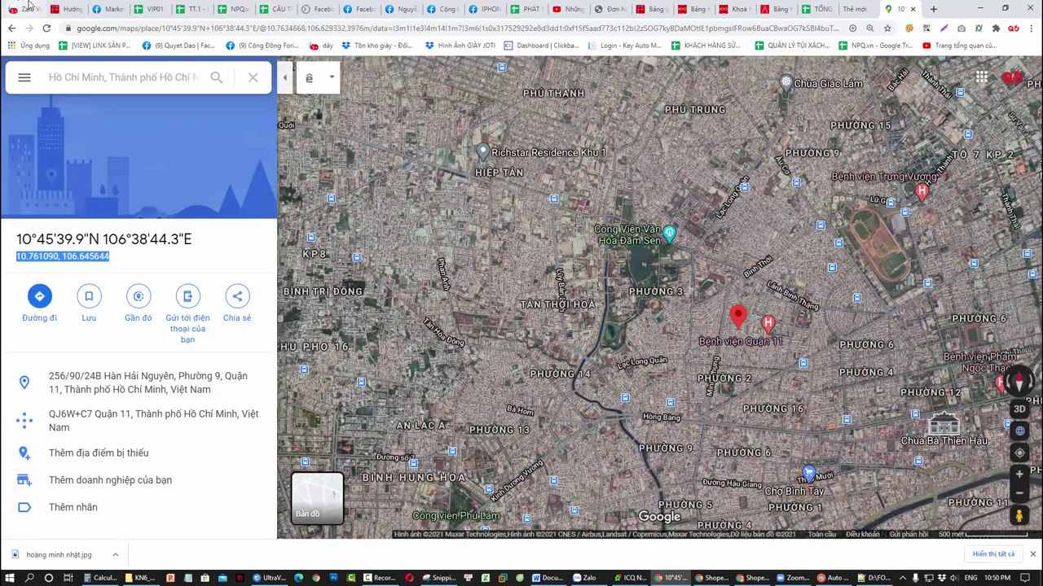
{"action": "left_click", "coordinate": [359, 9]}
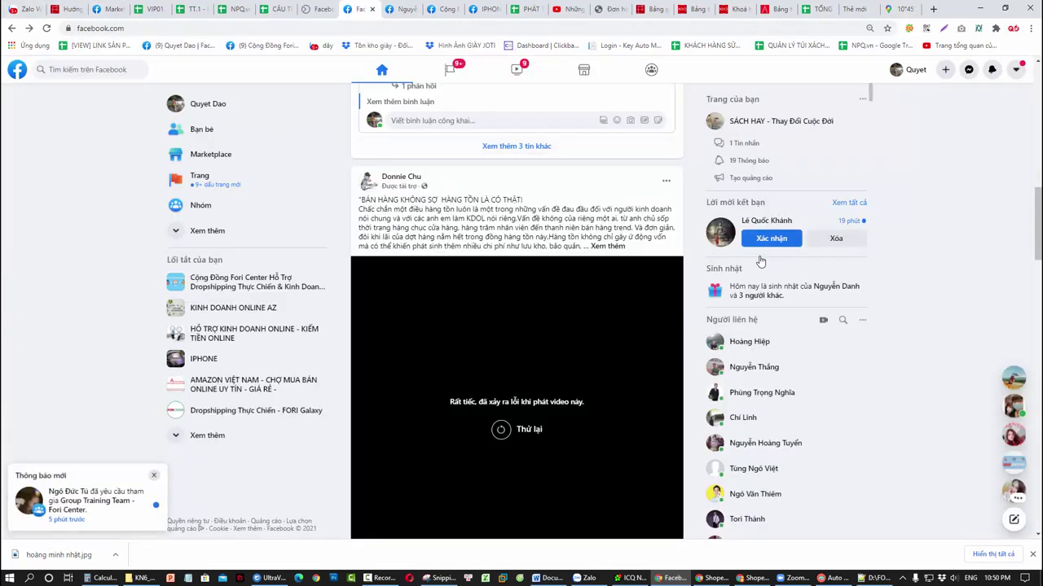
{"action": "left_click", "coordinate": [399, 9]}
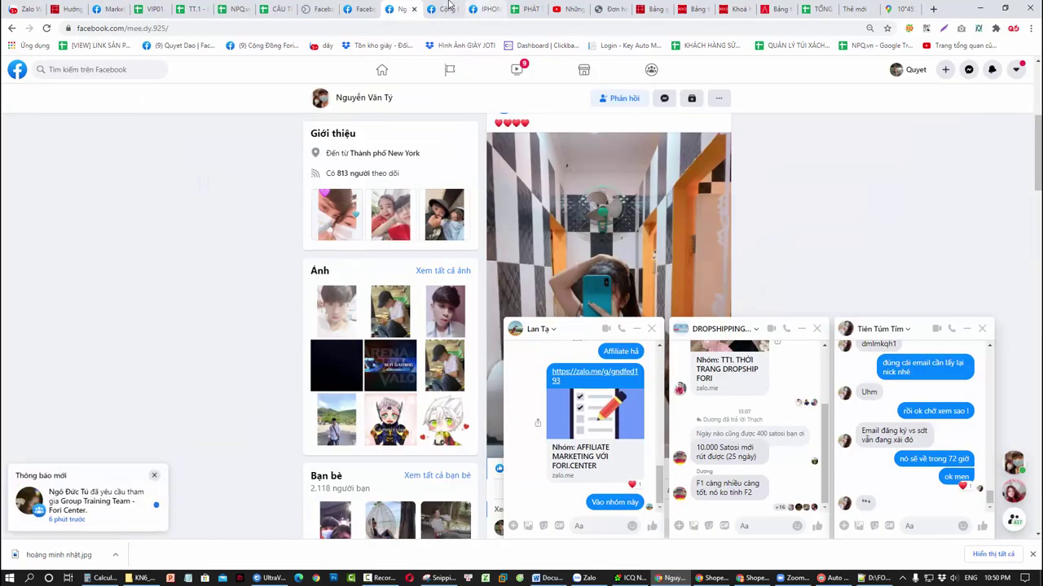
{"action": "left_click", "coordinate": [449, 5]}
{"action": "left_click", "coordinate": [112, 8]}
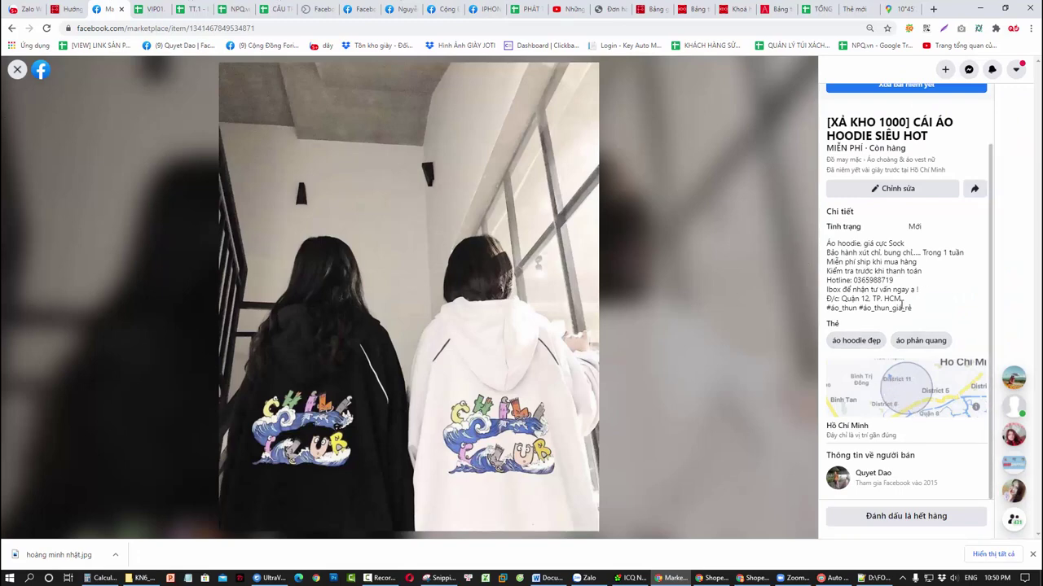
{"action": "left_click_drag", "start_coordinate": [904, 308], "coordinate": [842, 254]}
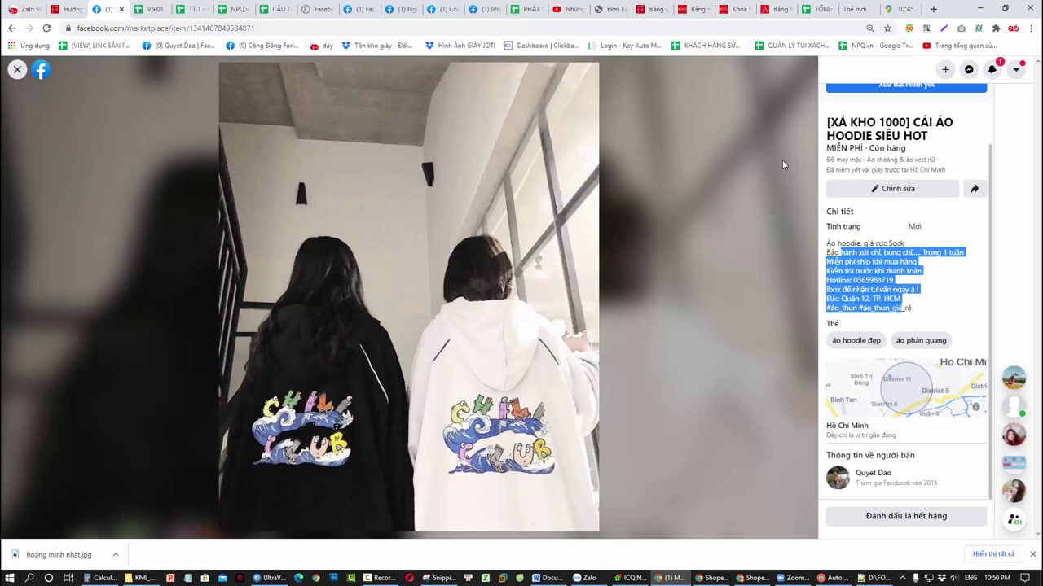
Close the hoodie listing's page and details, then review the new entries under "Tất cả bài niêm yết".
{"action": "left_click", "coordinate": [17, 69]}
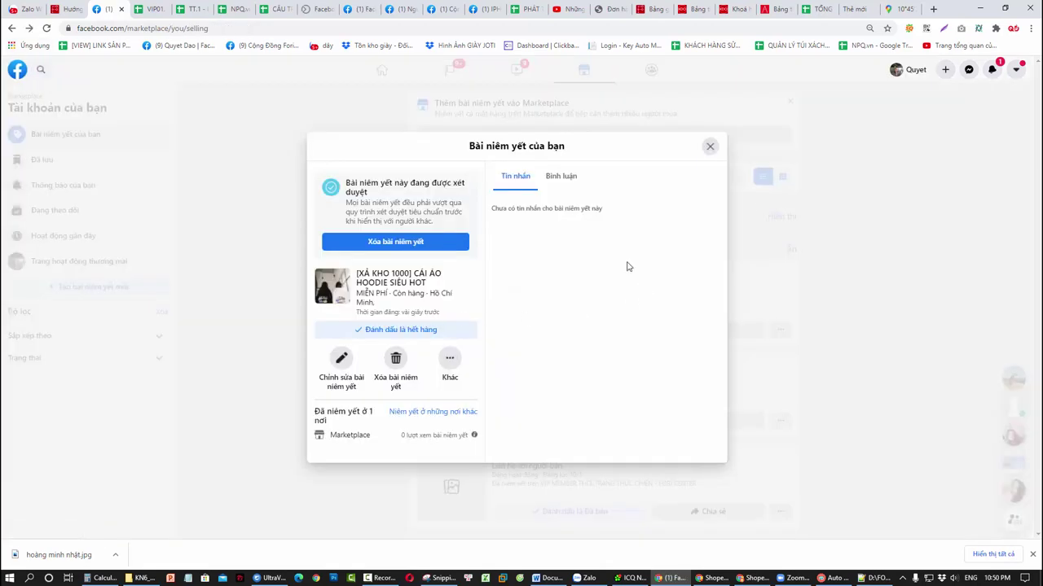
{"action": "left_click", "coordinate": [709, 147]}
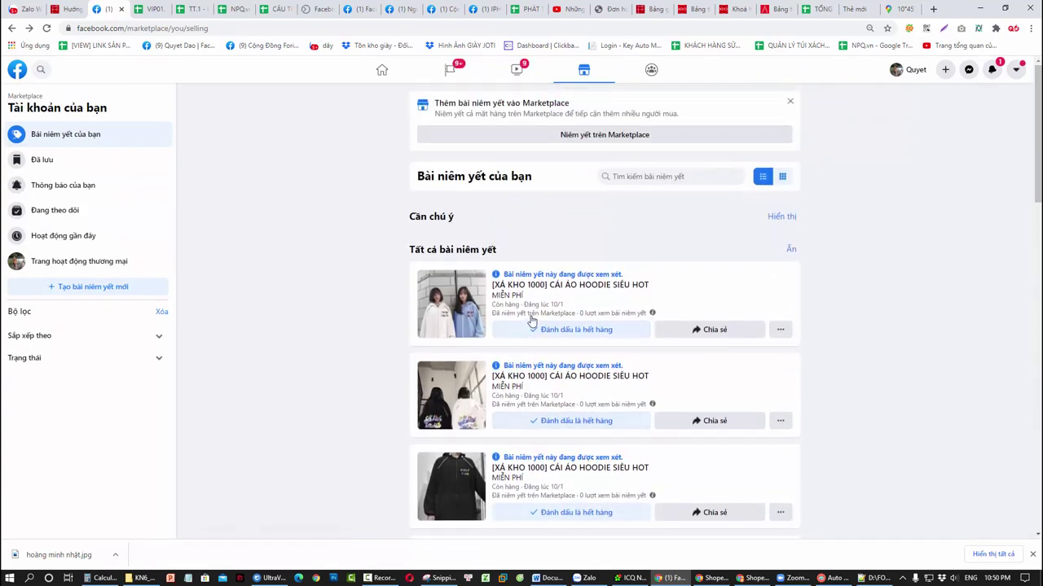
{"action": "scroll", "coordinate": [642, 366], "scroll_direction": "down", "scroll_amount": 3}
{"action": "scroll", "coordinate": [698, 350], "scroll_direction": "up", "scroll_amount": 2}
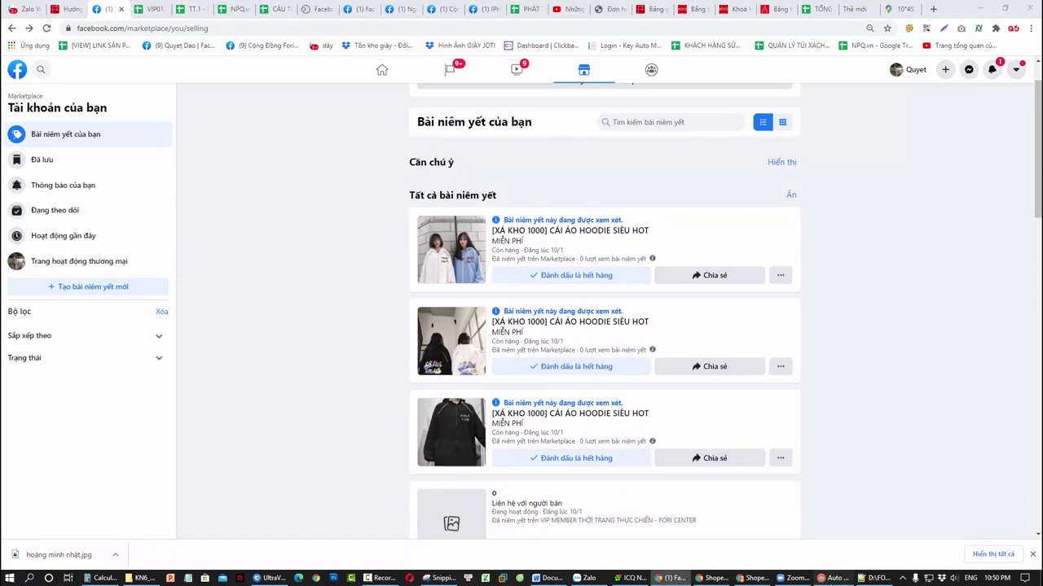
Copy the listing location from Auto Market place into the Word document as "10.761090|106.645644|Quận 11, HCM, Việt Nam" and add an empty line.
{"action": "key", "text": "alt+Tab"}
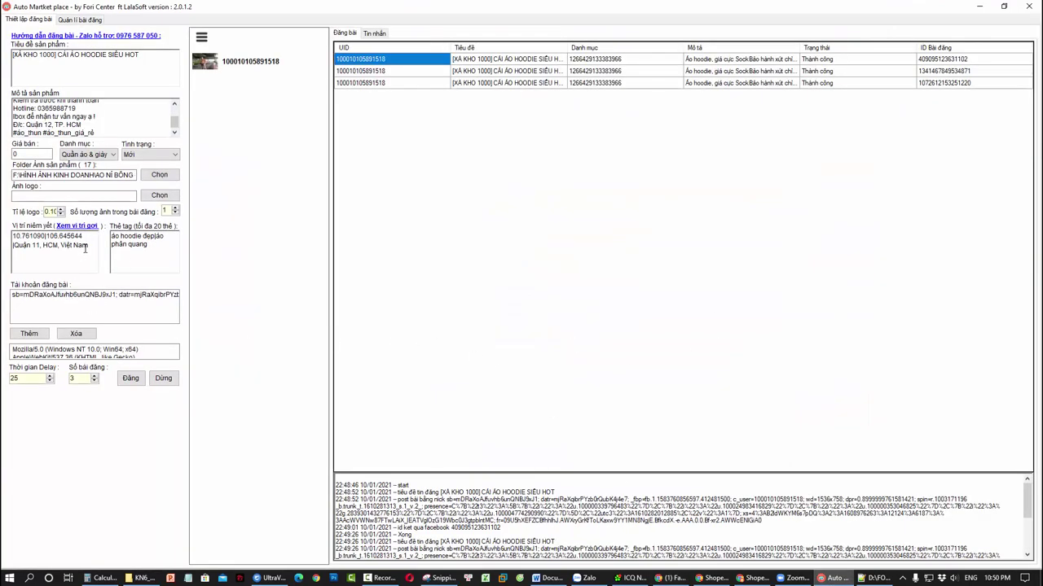
{"action": "left_click_drag", "start_coordinate": [85, 249], "coordinate": [12, 230]}
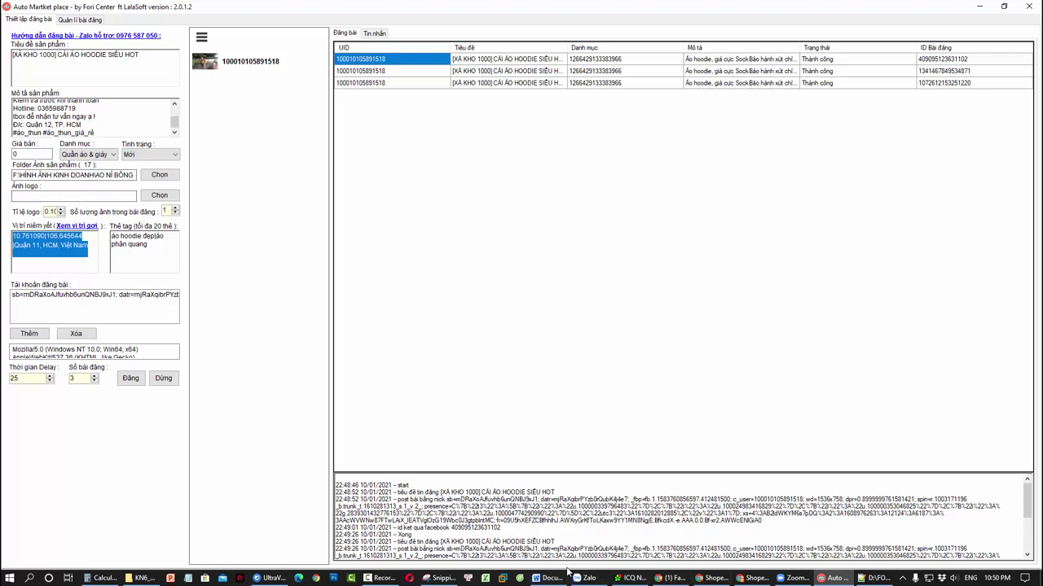
{"action": "left_click", "coordinate": [566, 575]}
{"action": "left_click", "coordinate": [356, 264]}
{"action": "type", "text": "10.761090|106.645644|Quận 11, HCM, Việt Nam"}
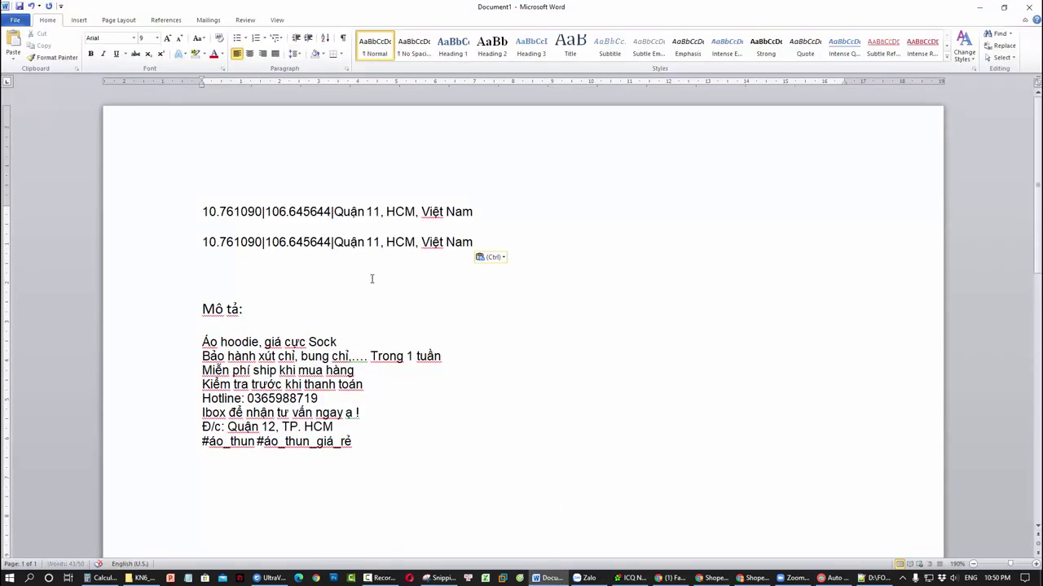
{"action": "key", "text": "Return"}
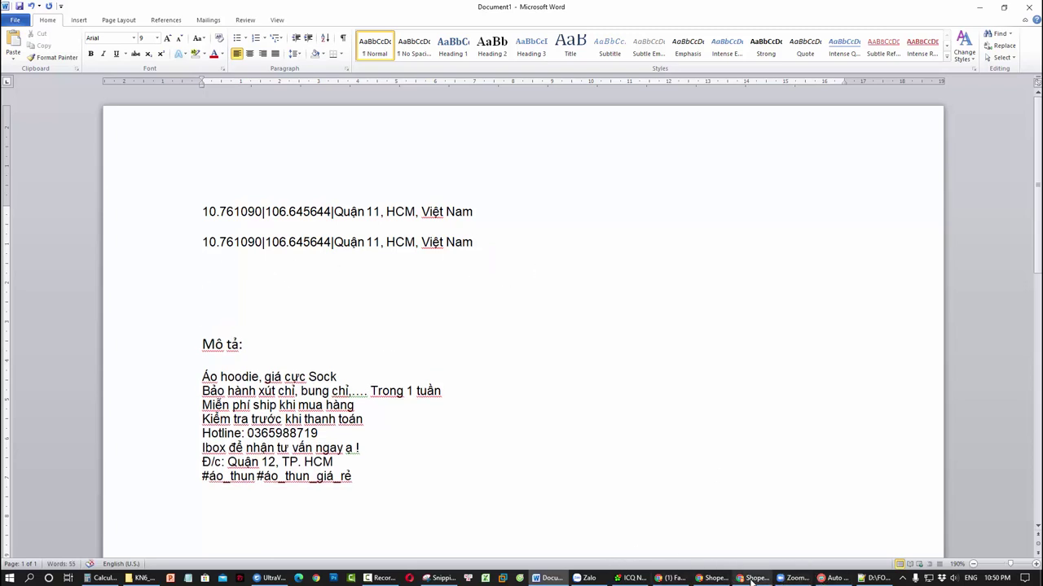
Switch to Chrome and return to the Google Maps view of Hồ Chí Minh.
{"action": "left_click", "coordinate": [671, 578]}
{"action": "left_click", "coordinate": [896, 9]}
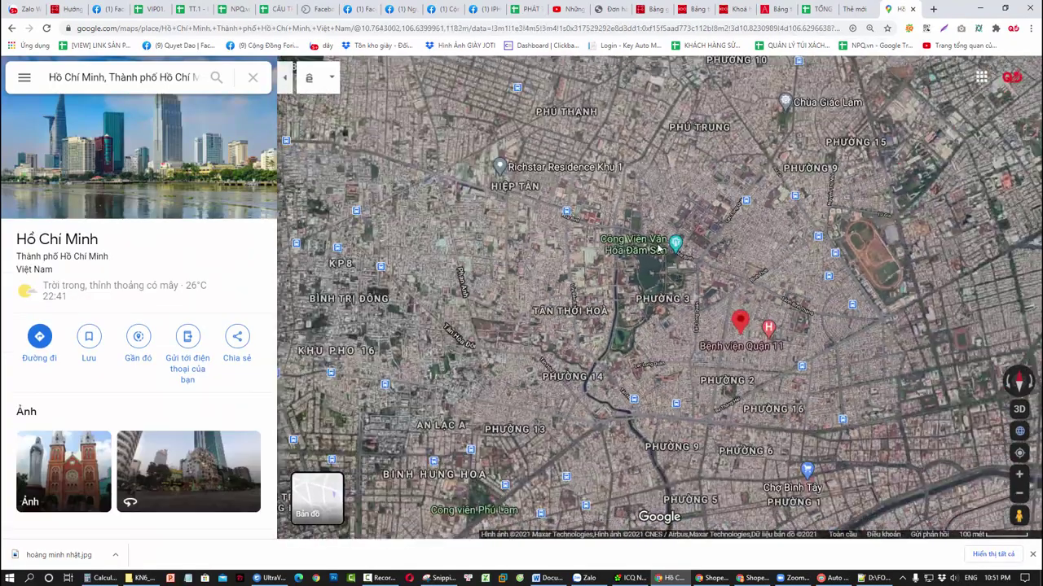
{"action": "left_click", "coordinate": [558, 154]}
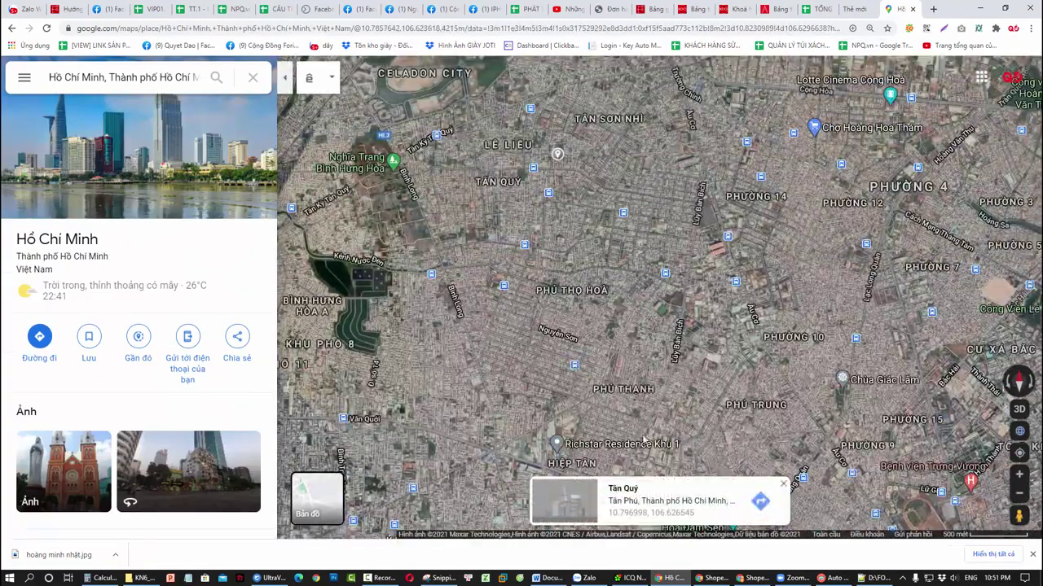
{"action": "left_click", "coordinate": [647, 513]}
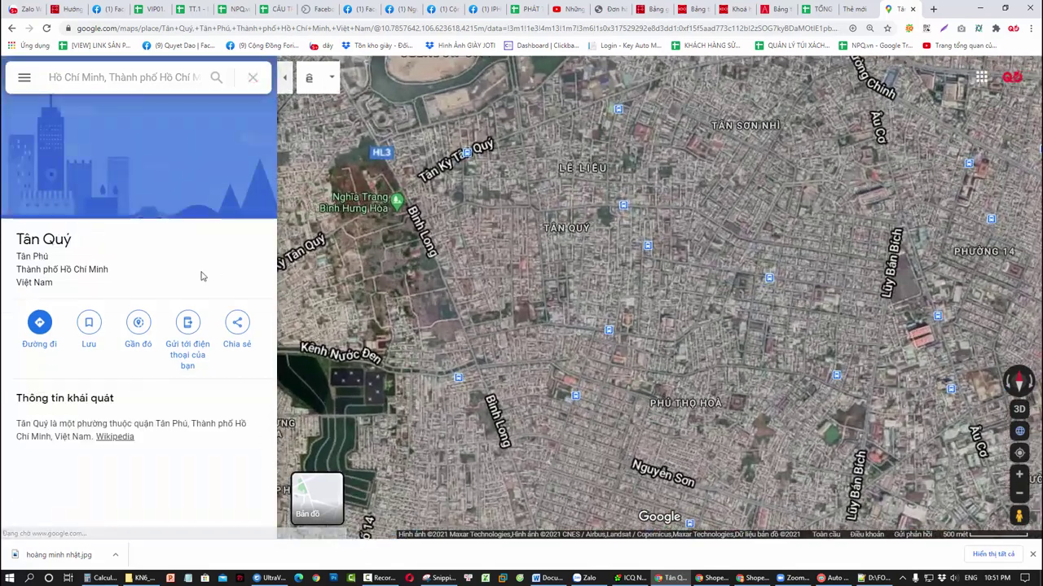
{"action": "key", "text": "alt+Left"}
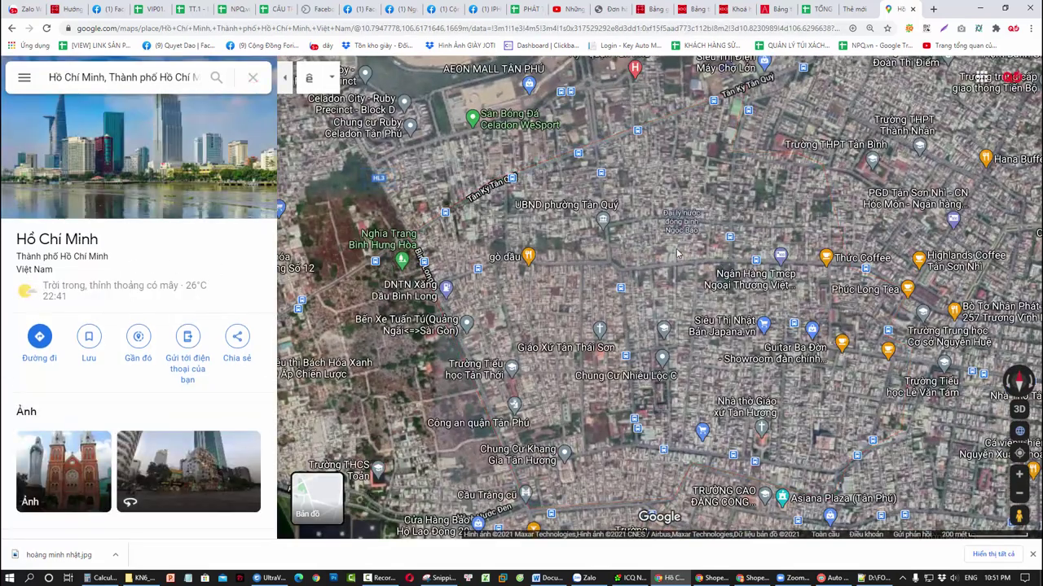
Pick a point on the map in Tân Quý ward and copy its decimal coordinates, 10.796294, 106.622054.
{"action": "left_click", "coordinate": [676, 253]}
{"action": "left_click", "coordinate": [661, 506]}
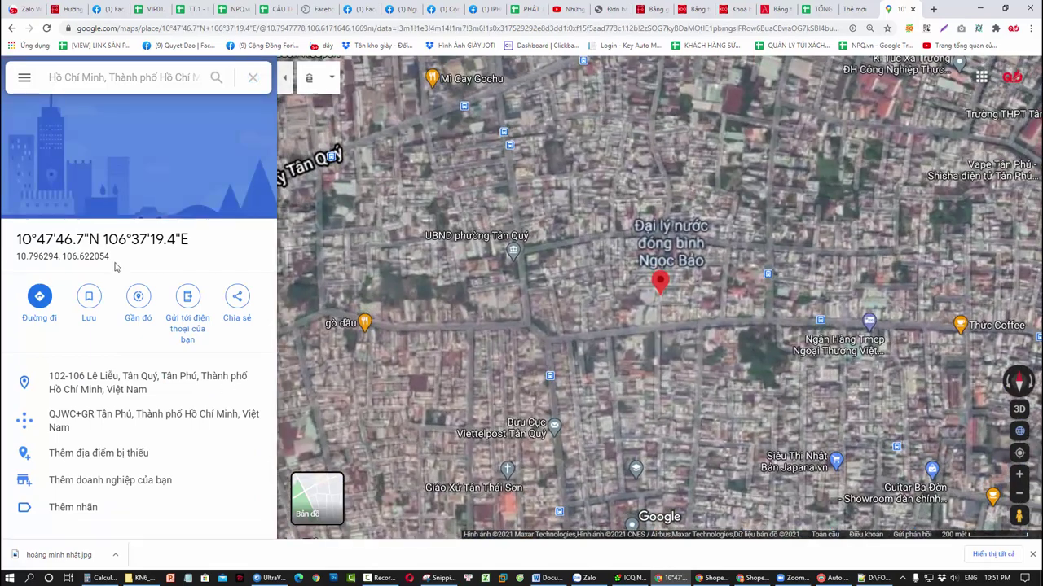
{"action": "triple_click", "coordinate": [116, 266]}
{"action": "key", "text": "ctrl+c"}
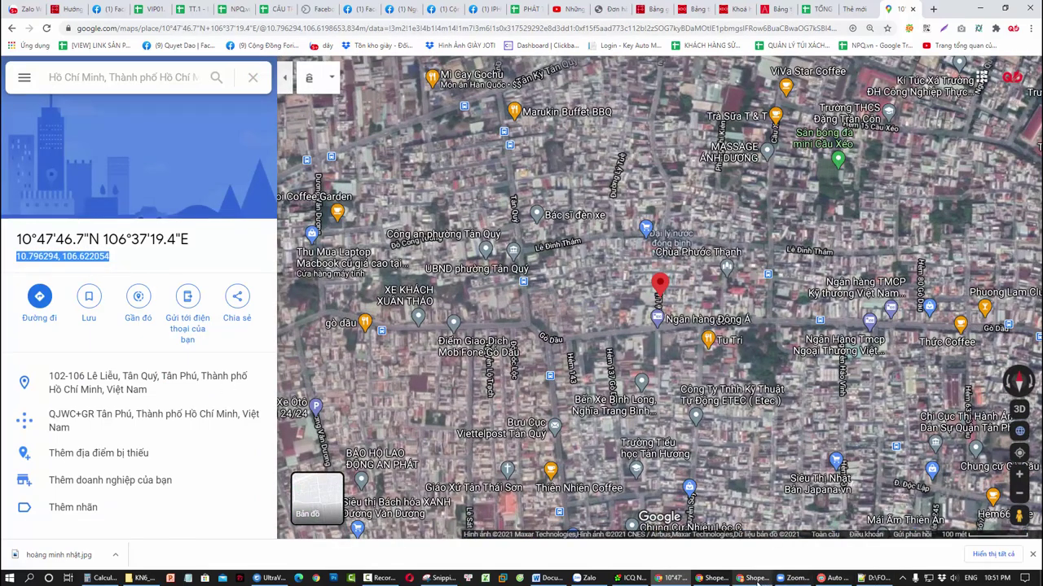
Switch to Word and paste the coordinates 10.796294, 106.622054 as plain text on a new line below the two location lines.
{"action": "left_click", "coordinate": [547, 578]}
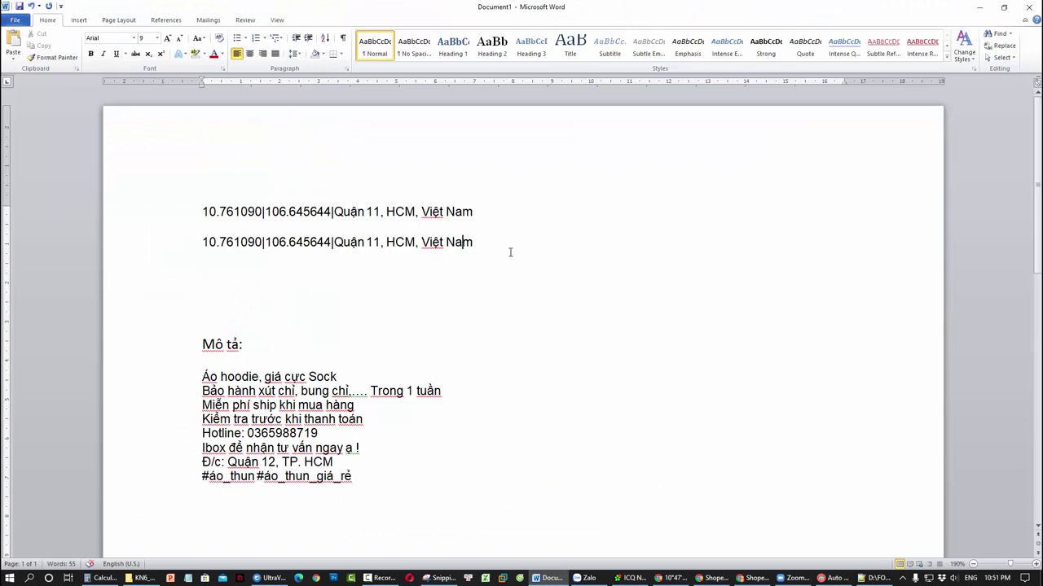
{"action": "key", "text": "Return"}
{"action": "key", "text": "ctrl+v"}
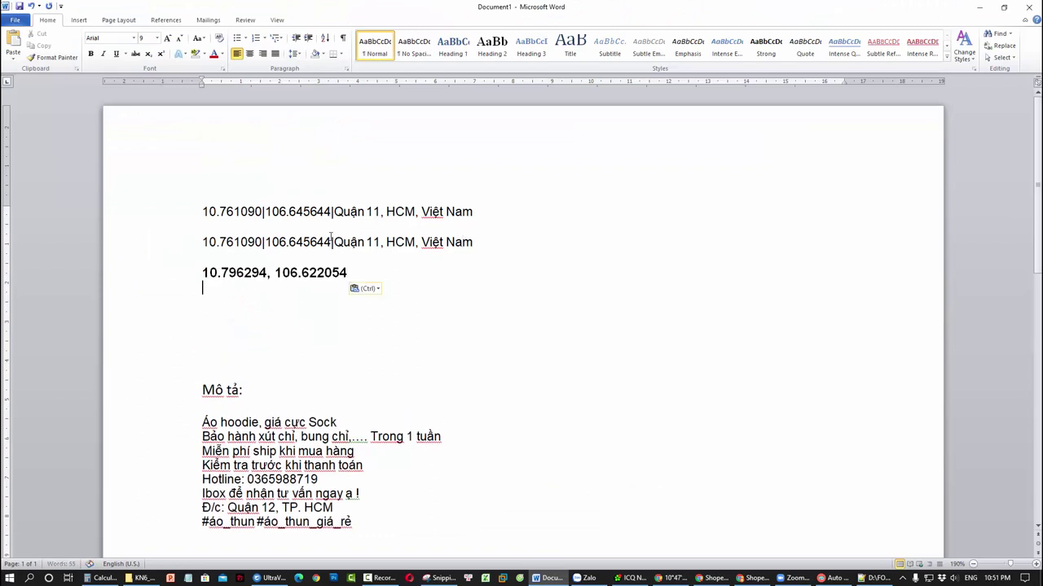
{"action": "left_click", "coordinate": [355, 287]}
{"action": "left_click", "coordinate": [338, 302]}
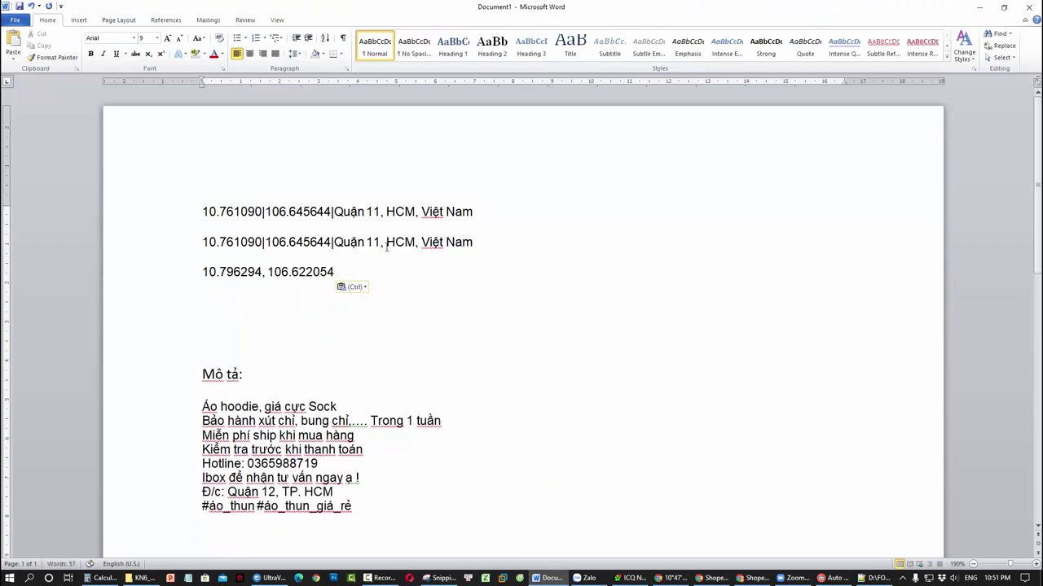
Copy "|Quận 11, HCM, Việt Nam" from the line above and append it to the new coordinates.
{"action": "left_click_drag", "start_coordinate": [344, 245], "coordinate": [493, 245]}
{"action": "key", "text": "ctrl"}
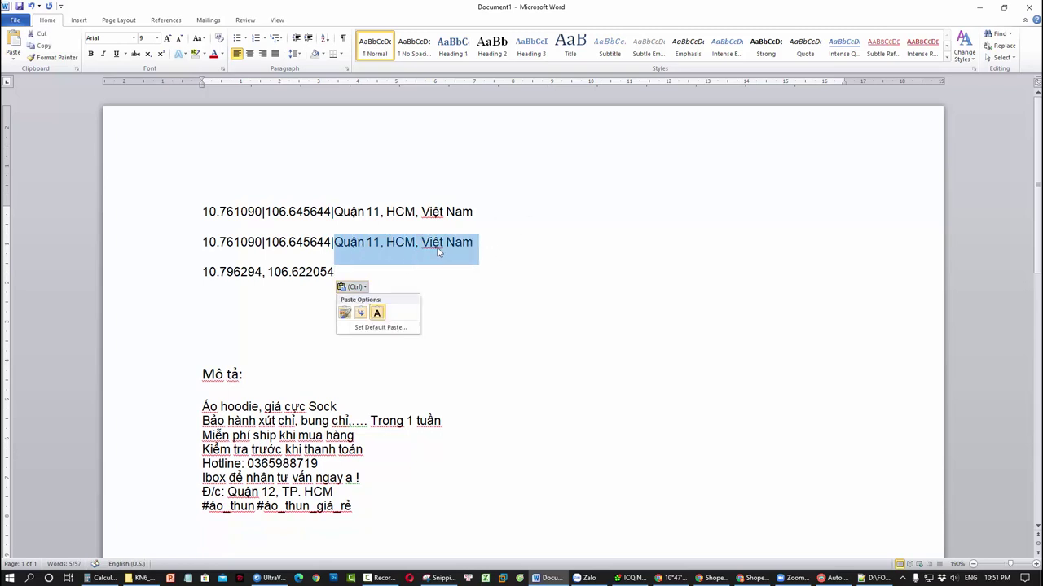
{"action": "left_click_drag", "start_coordinate": [331, 245], "coordinate": [491, 242]}
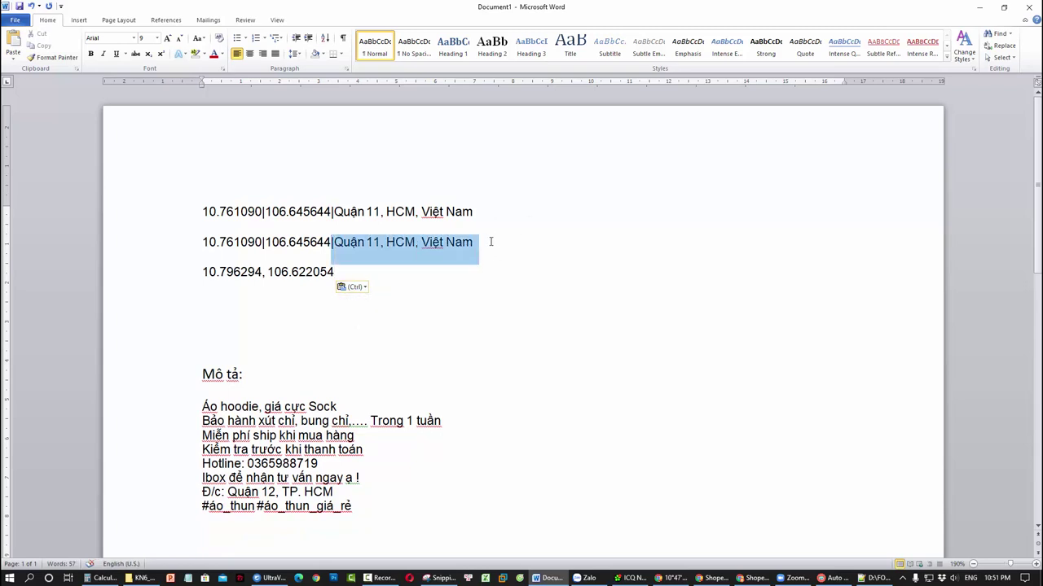
{"action": "key", "text": "ctrl+c"}
{"action": "left_click", "coordinate": [372, 275]}
{"action": "key", "text": "ctrl+v"}
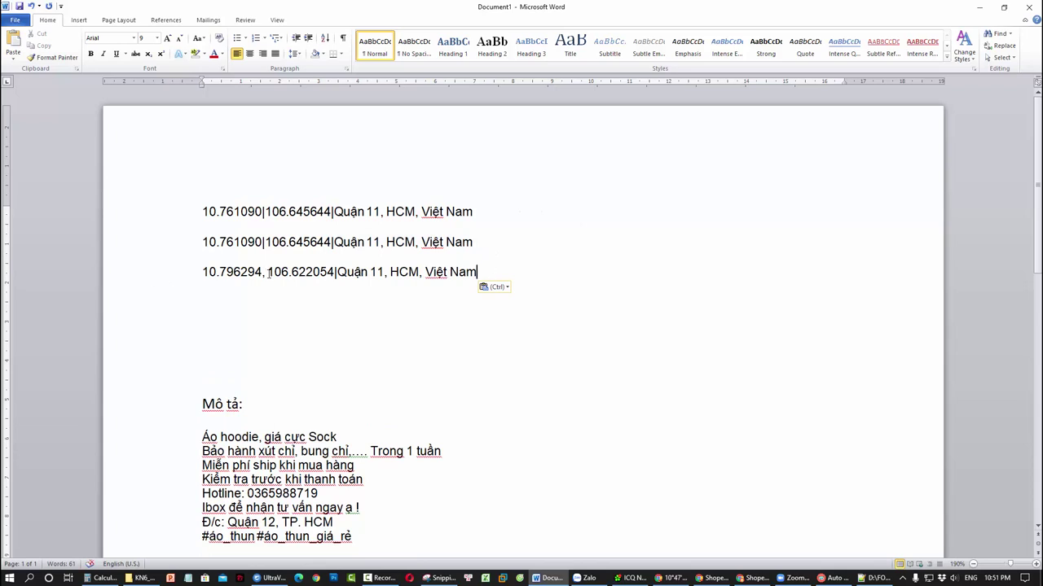
Replace the comma and space between the new coordinates with "|", and delete the duplicate 10.761090 location line.
{"action": "key", "text": "BackSpace"}
{"action": "key", "text": "BackSpace"}
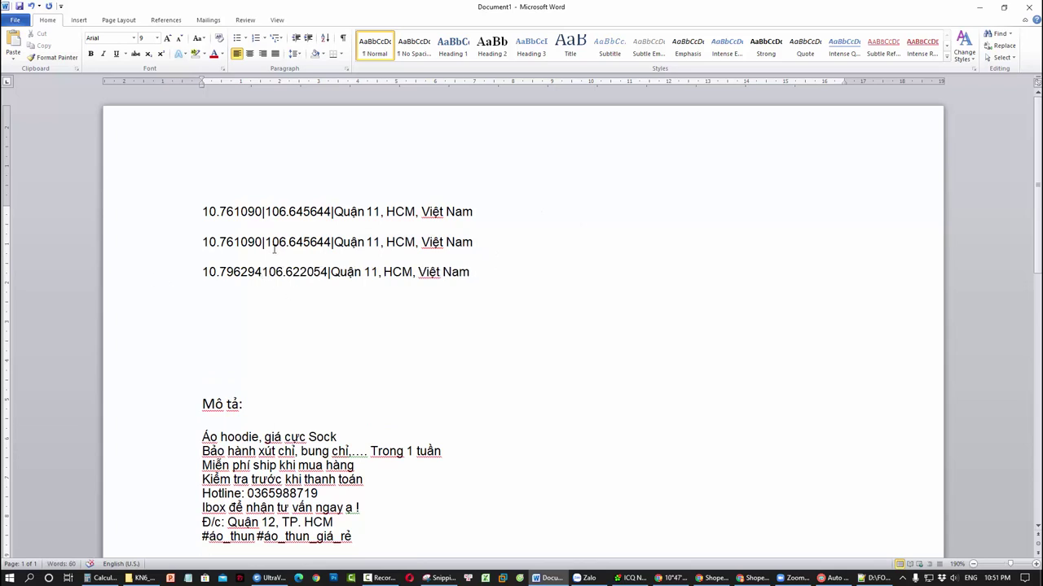
{"action": "type", "text": "|"}
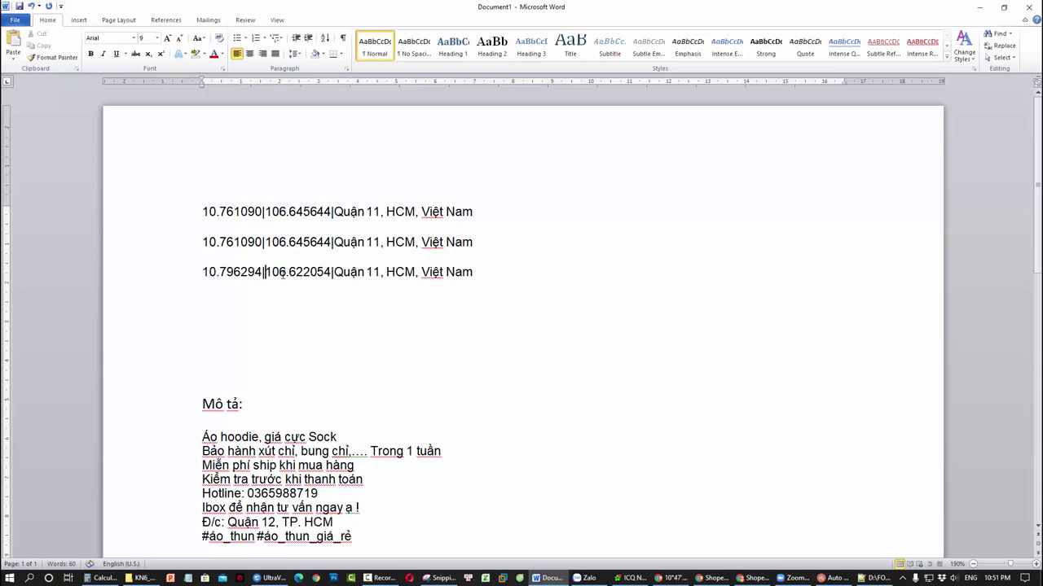
{"action": "left_click", "coordinate": [152, 265]}
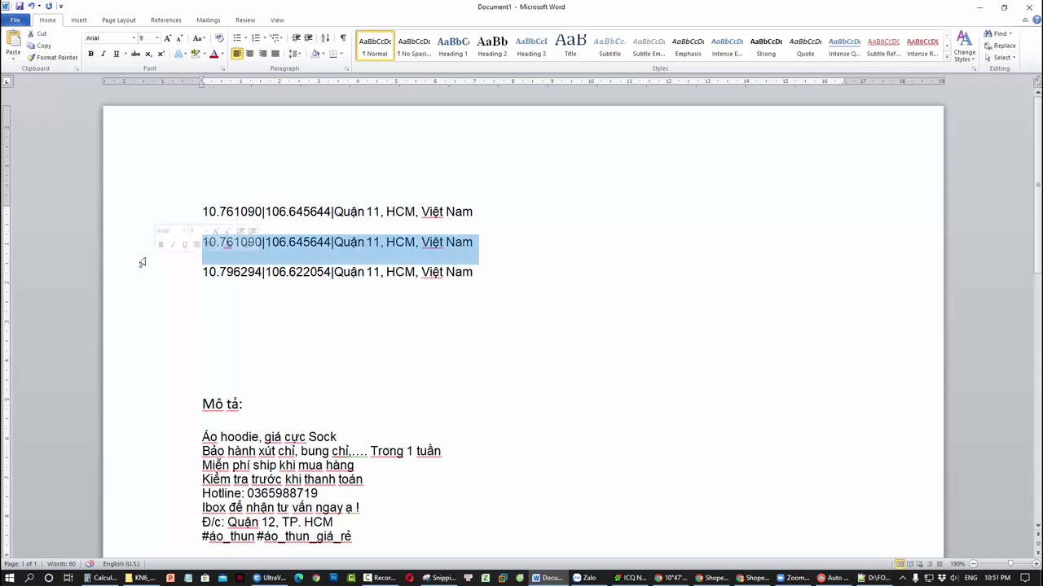
{"action": "key", "text": "BackSpace"}
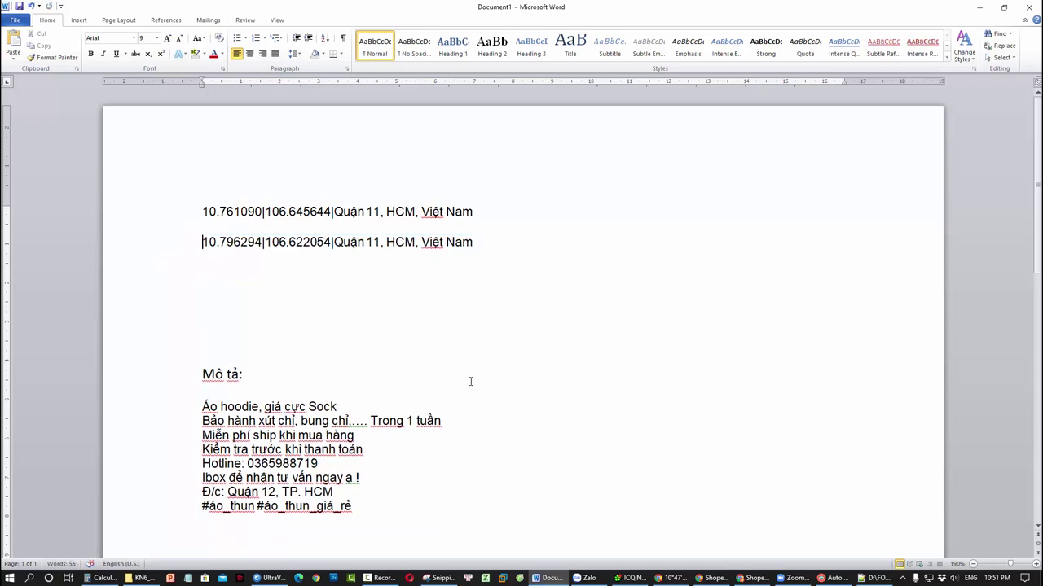
Highlight the whole hoodie description under "Mô tả" in the document.
{"action": "scroll", "coordinate": [470, 381], "scroll_direction": "down", "scroll_amount": 3}
{"action": "left_click_drag", "start_coordinate": [444, 401], "coordinate": [137, 255]}
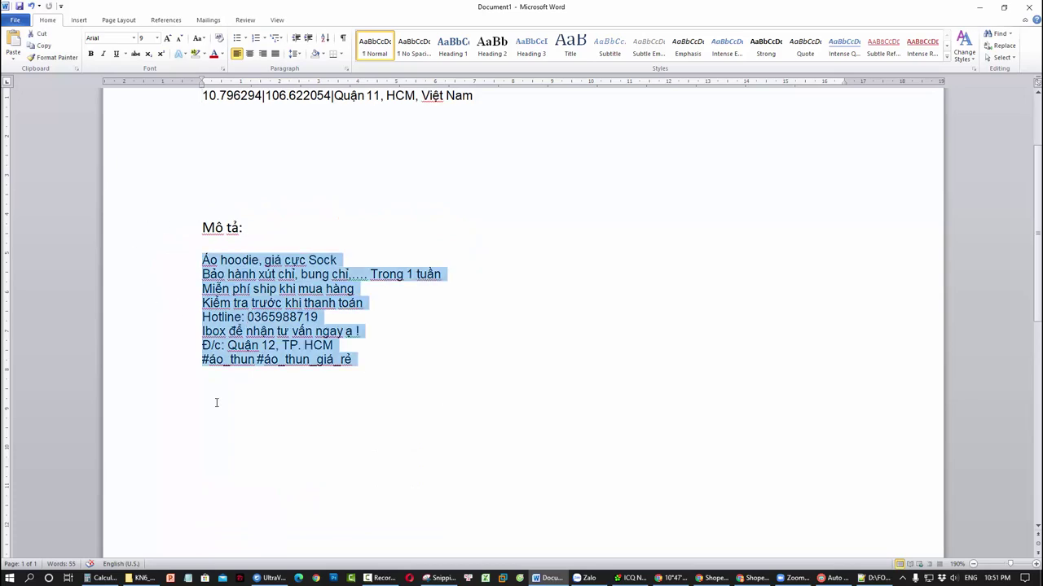
Revisit the Google Maps and Facebook Marketplace tabs in Chrome, then return to Auto Market place.
{"action": "left_click", "coordinate": [713, 579]}
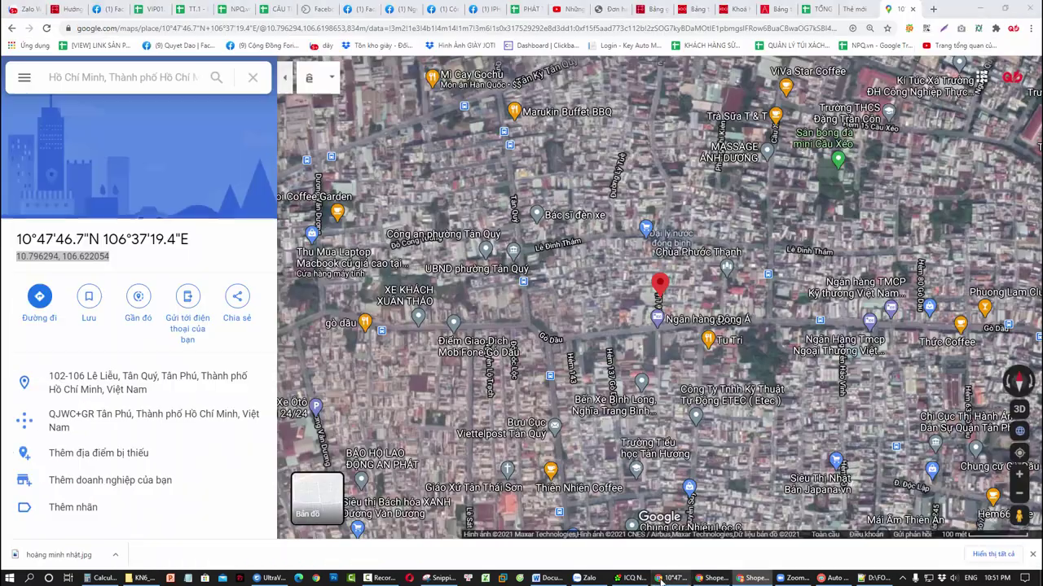
{"action": "left_click", "coordinate": [672, 579]}
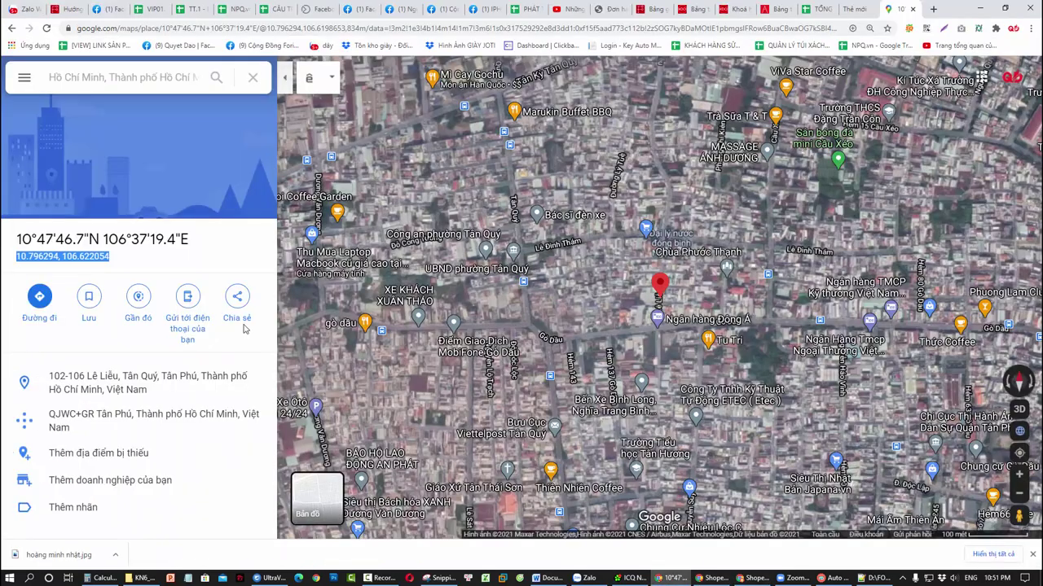
{"action": "left_click", "coordinate": [106, 9]}
{"action": "left_click", "coordinate": [833, 578]}
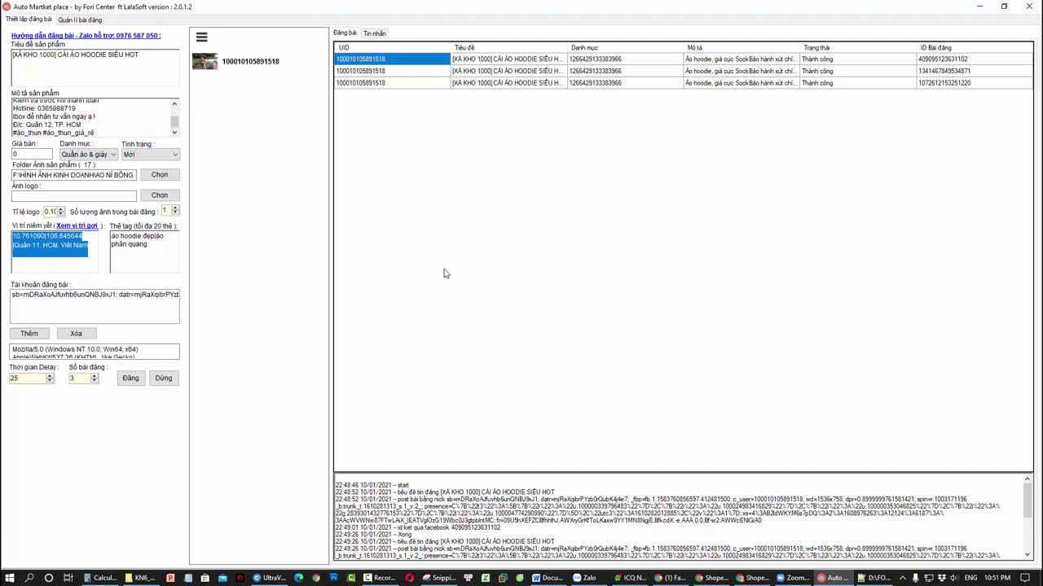
{"action": "left_click", "coordinate": [379, 578]}
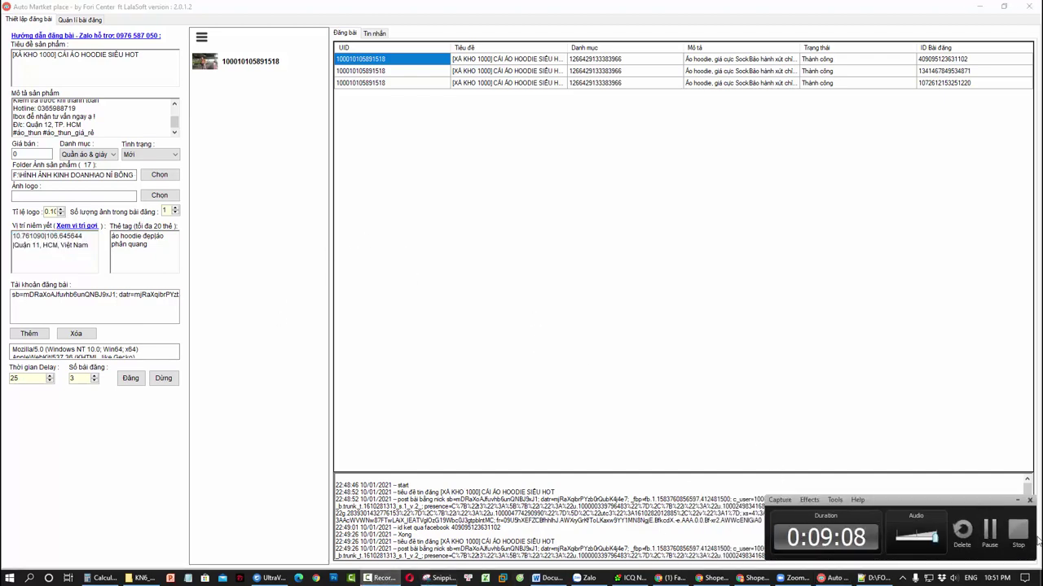